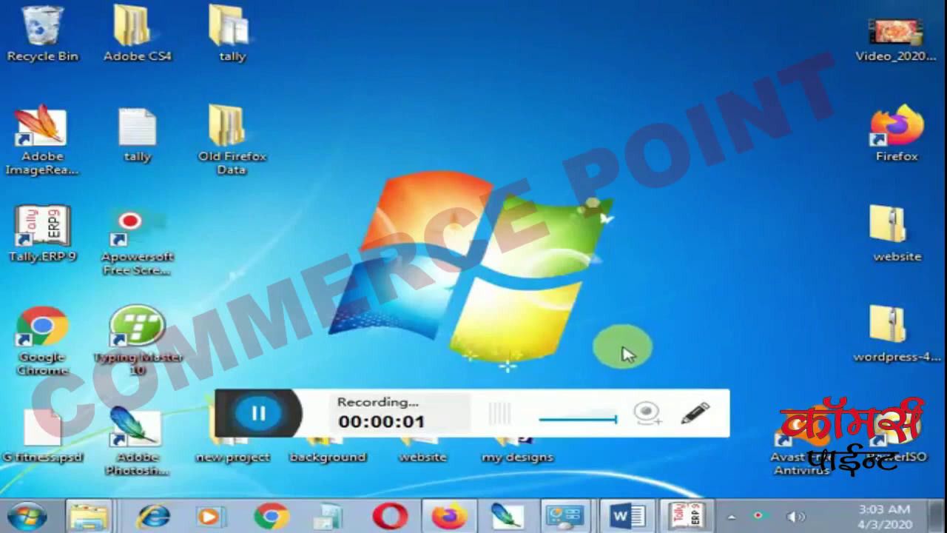
- Switch to the Word document that lists the Tally Unit-5 topics
click(629, 516)
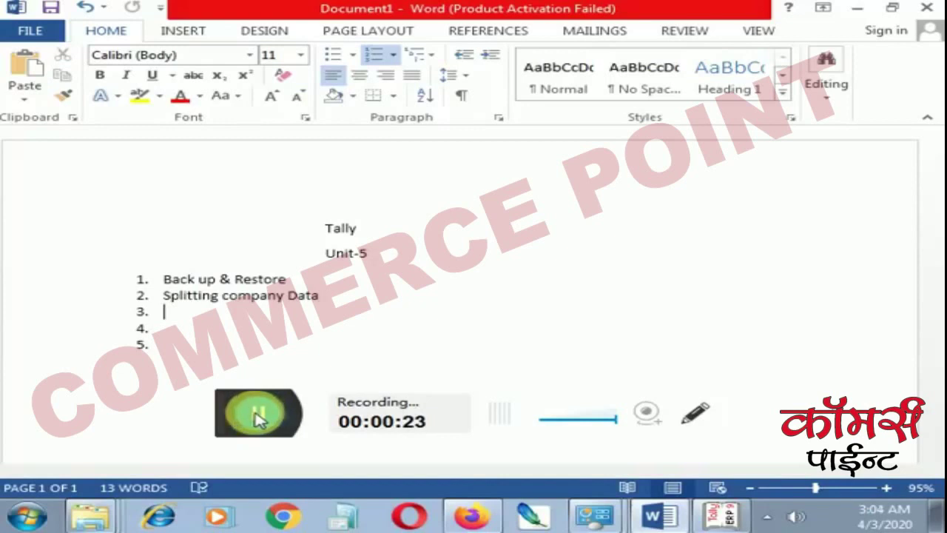
click(257, 416)
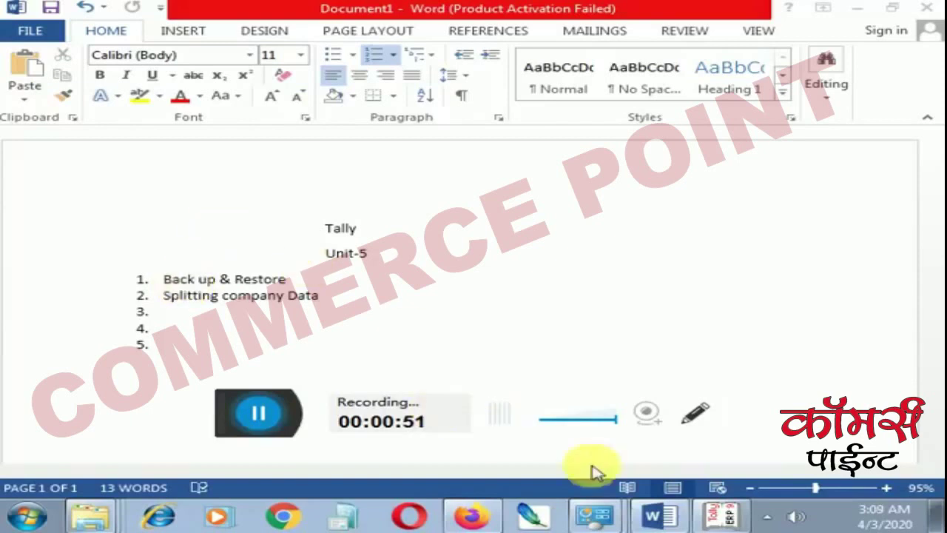
- Switch to Tally.ERP 9, view the Day Book of Raj Traders and return to the Gateway of Tally
click(724, 524)
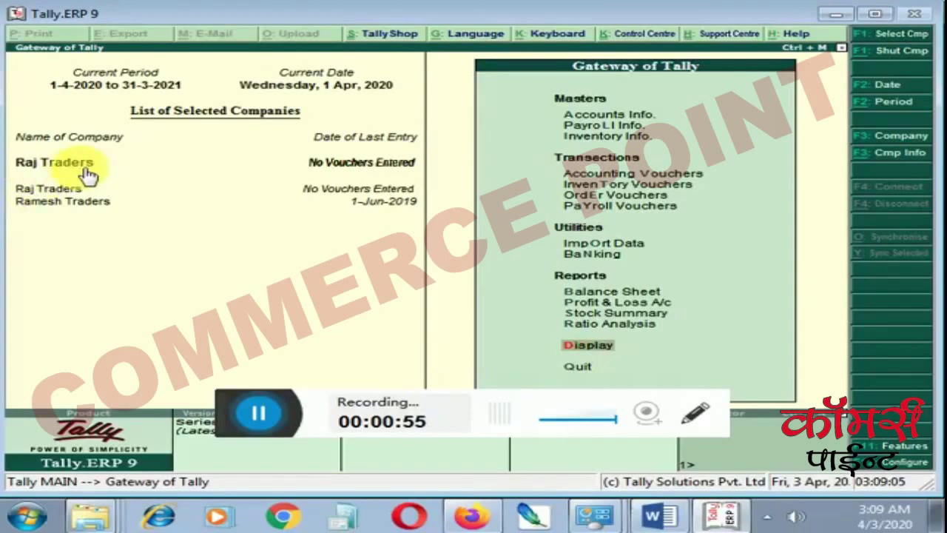
key(Return)
key(Down)
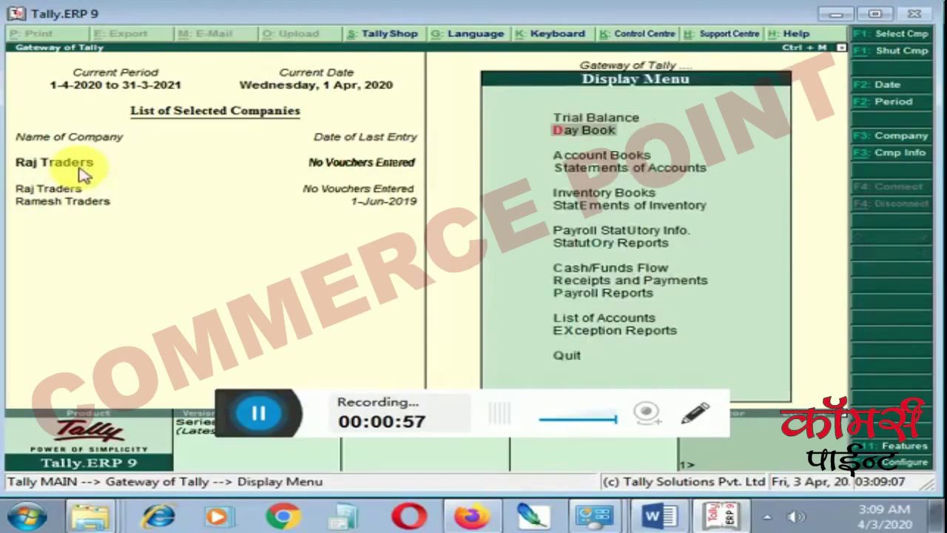
key(Return)
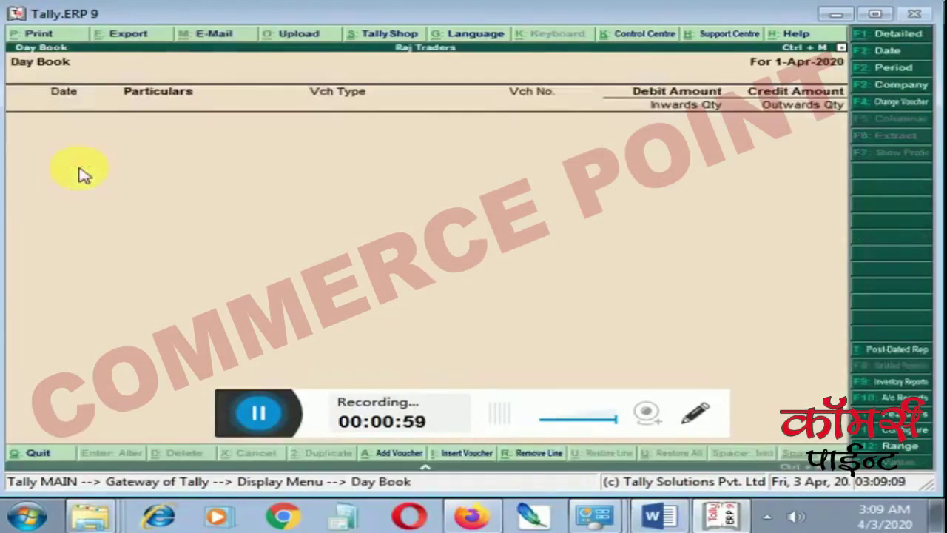
key(Escape)
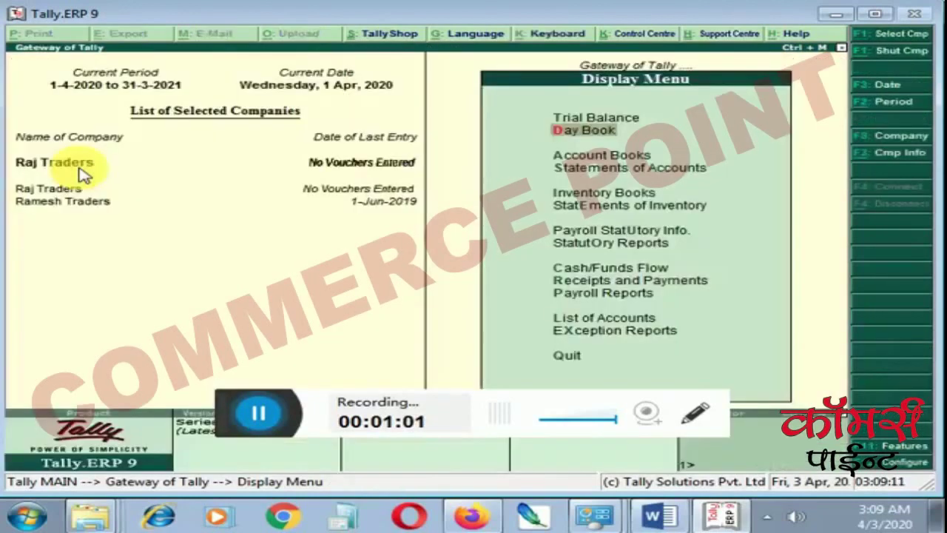
key(Escape)
key(Up)
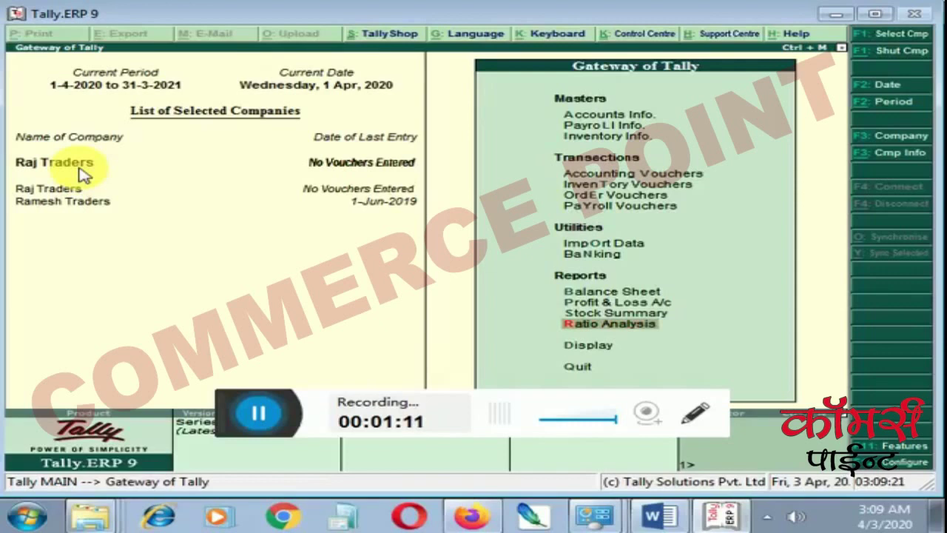
- Load the company Raam Traders through Select Company in Company Info
key(alt+F3)
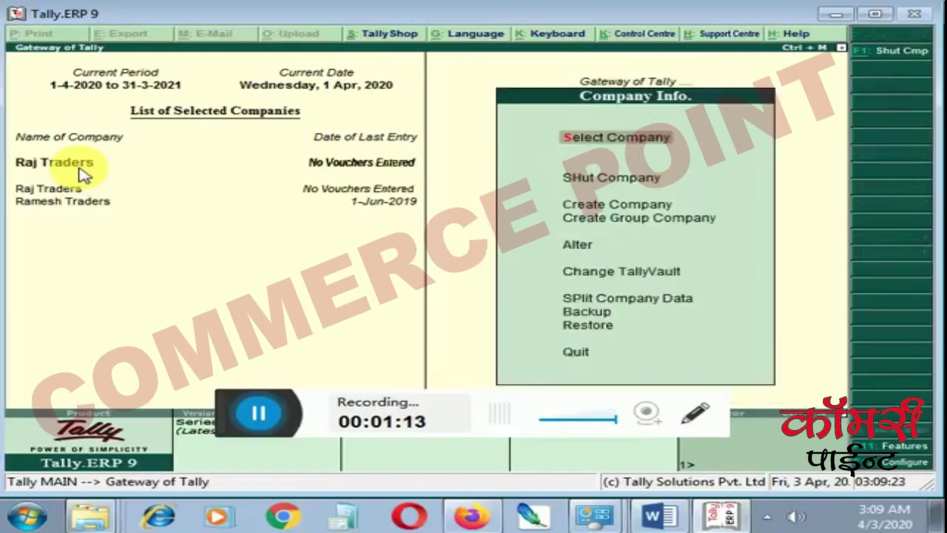
key(Down)
key(Down)
key(Up)
key(Down)
key(Up)
key(Up)
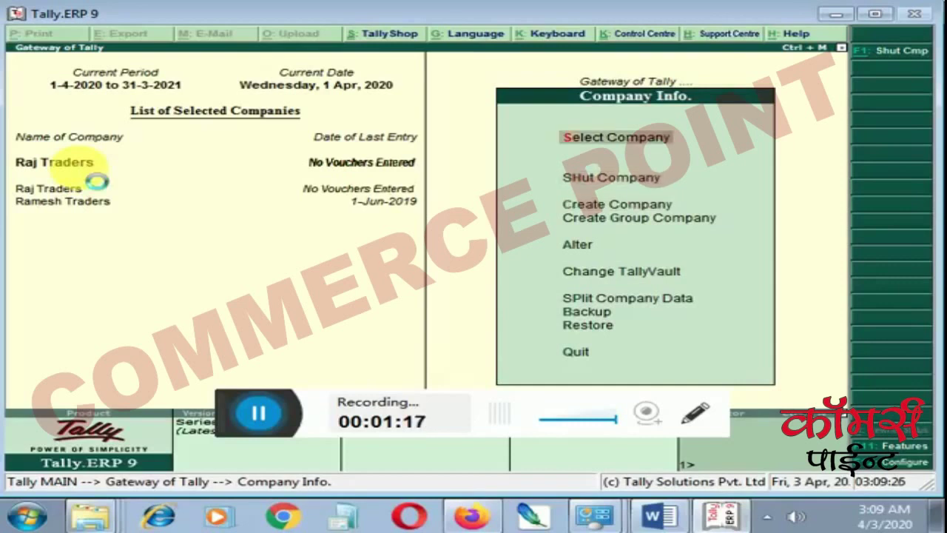
key(Down)
key(Down)
key(Down)
key(Down)
key(Down)
key(Down)
key(Return)
- Open the Day Book of Raam Traders, bring up its date change and leave without changing the date
key(Down)
key(Return)
key(Down)
key(Down)
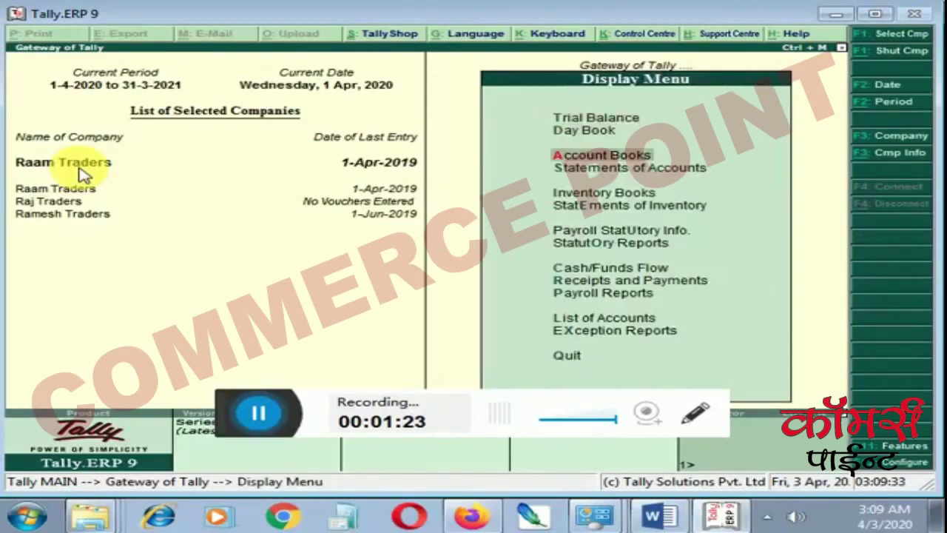
key(Up)
key(Return)
key(F2)
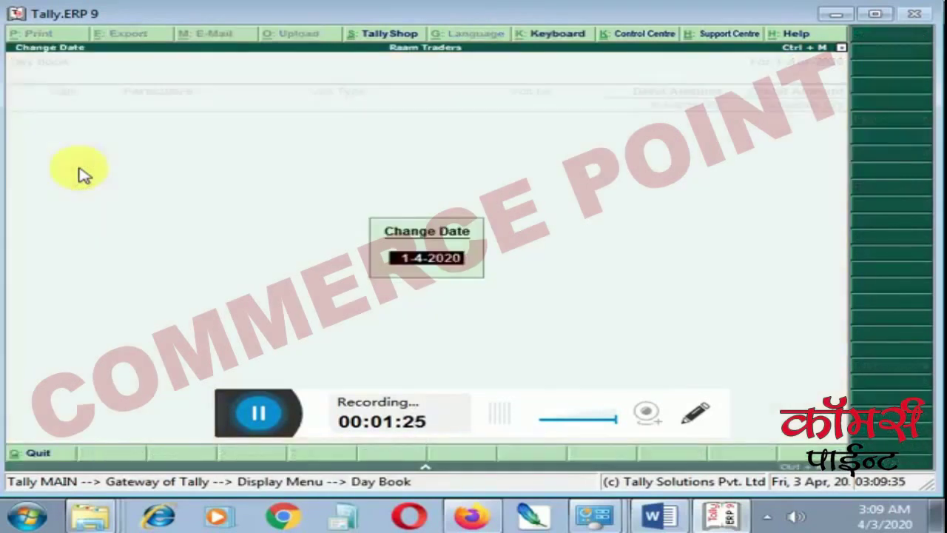
key(Escape)
key(Escape)
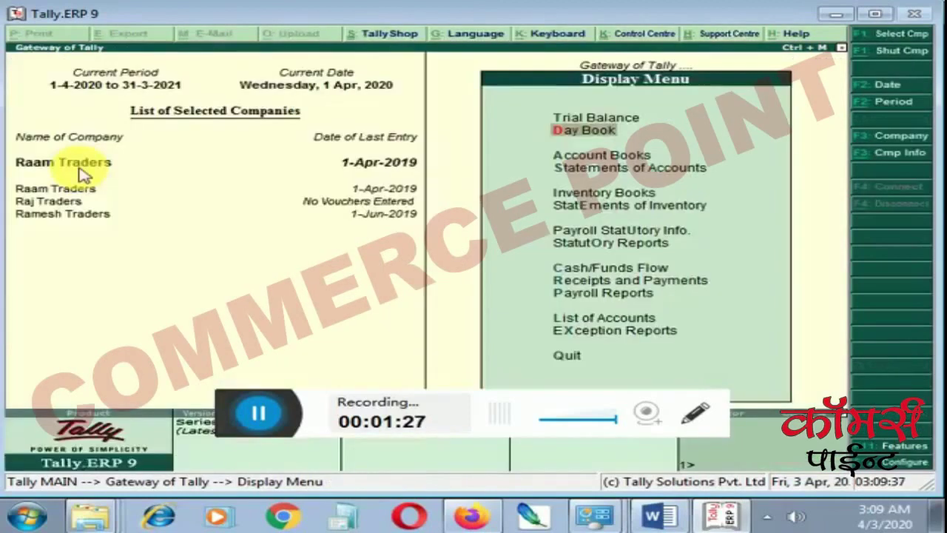
- View the Day Book of Raam Traders again and return to the Display Menu
key(Down)
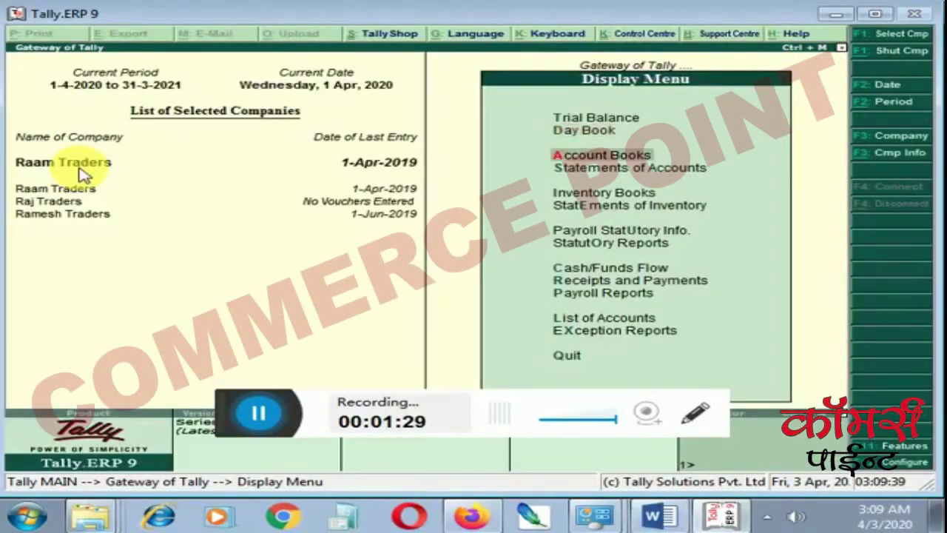
key(Escape)
key(Return)
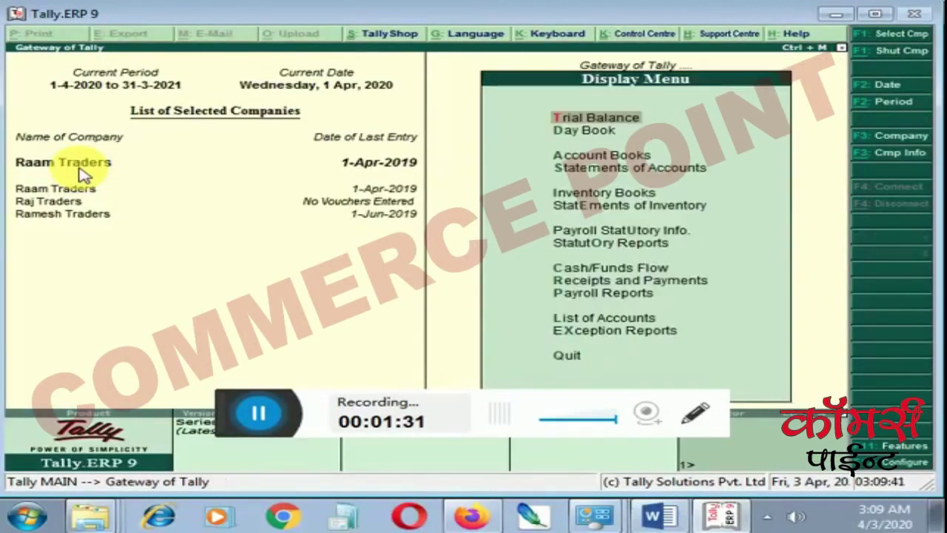
key(Down)
key(Return)
key(Escape)
key(Up)
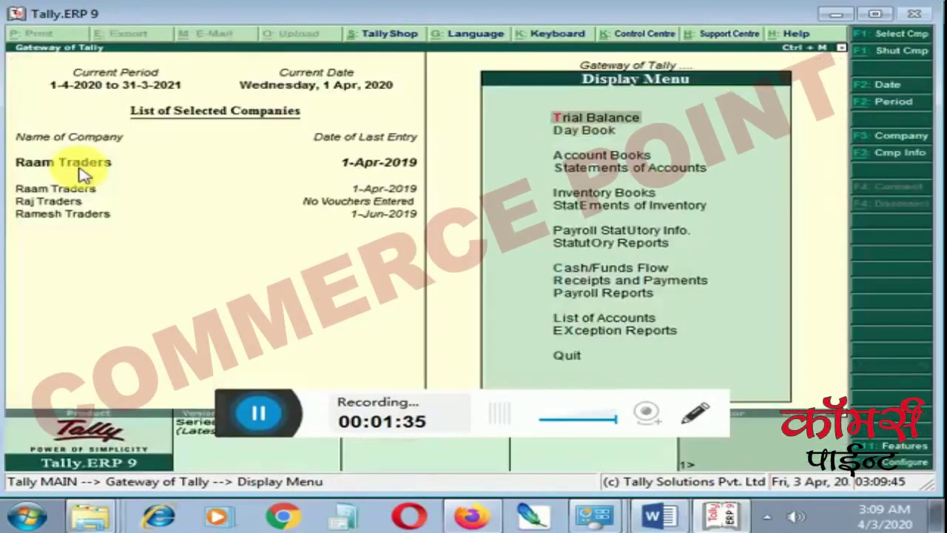
- Open the Trial Balance of Raam Traders and drill down through Loans (Liability) to Secured Loans
key(Return)
key(Down)
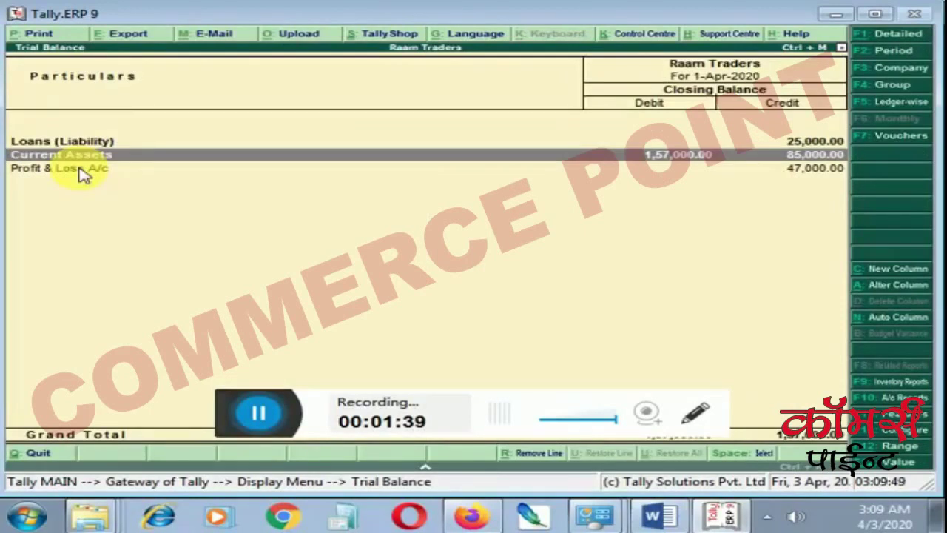
key(Up)
key(Return)
key(Return)
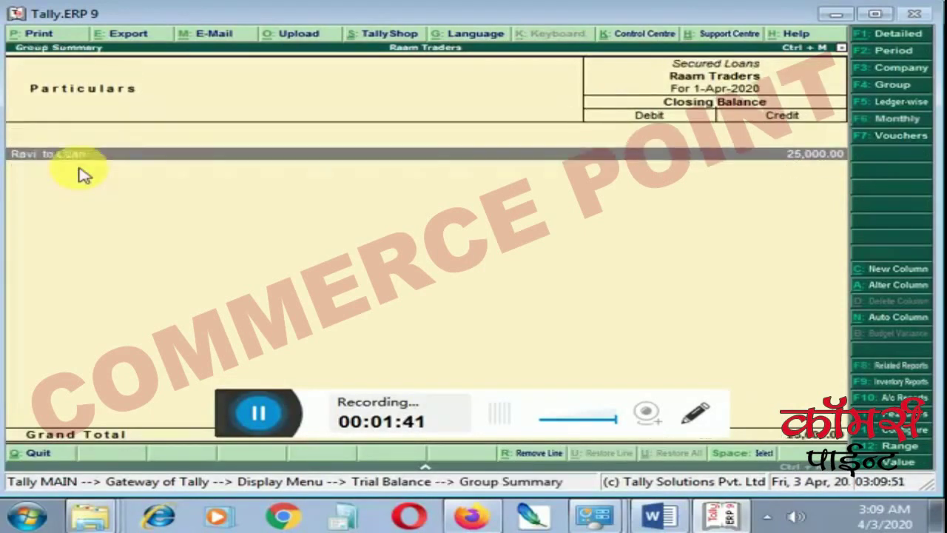
- Examine the monthly summary and April vouchers of the loan ledger, and return to the Gateway of Tally
key(Return)
key(Return)
key(Escape)
key(Return)
key(Escape)
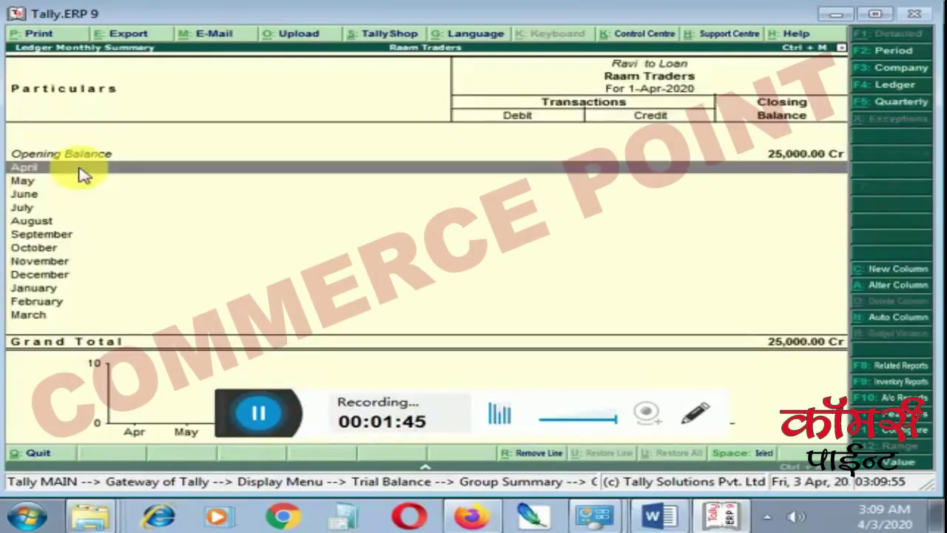
key(Escape)
key(Escape)
key(Escape)
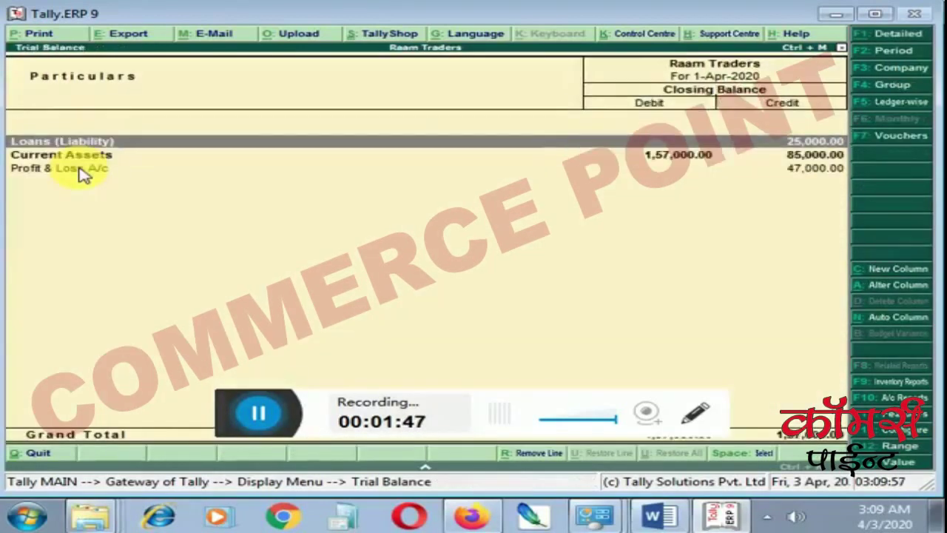
key(Escape)
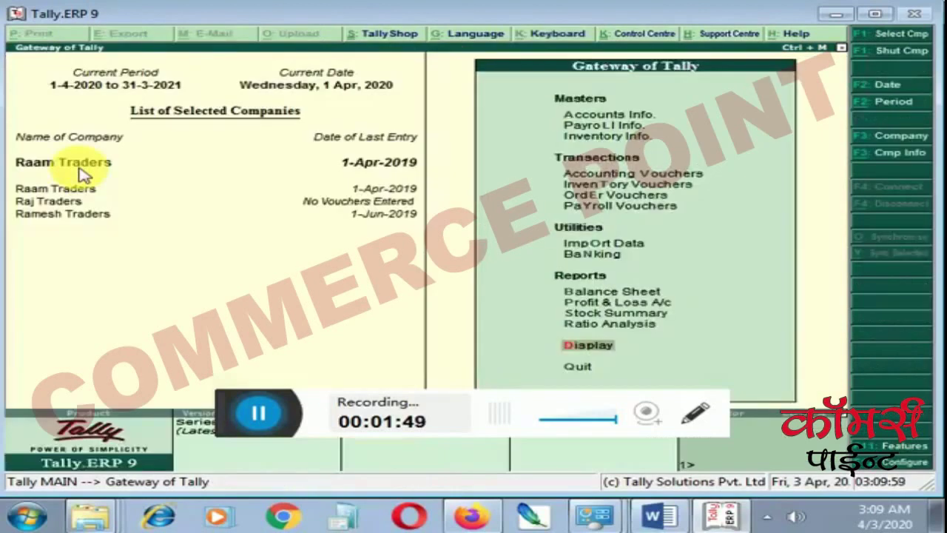
key(Escape)
key(n)
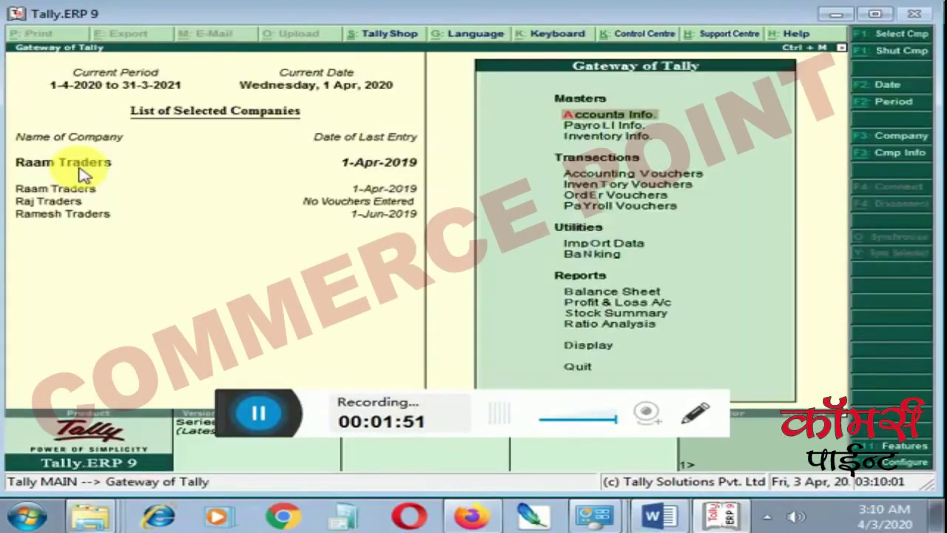
- Select R K Traders from the company list to bring up its login
key(alt+F3)
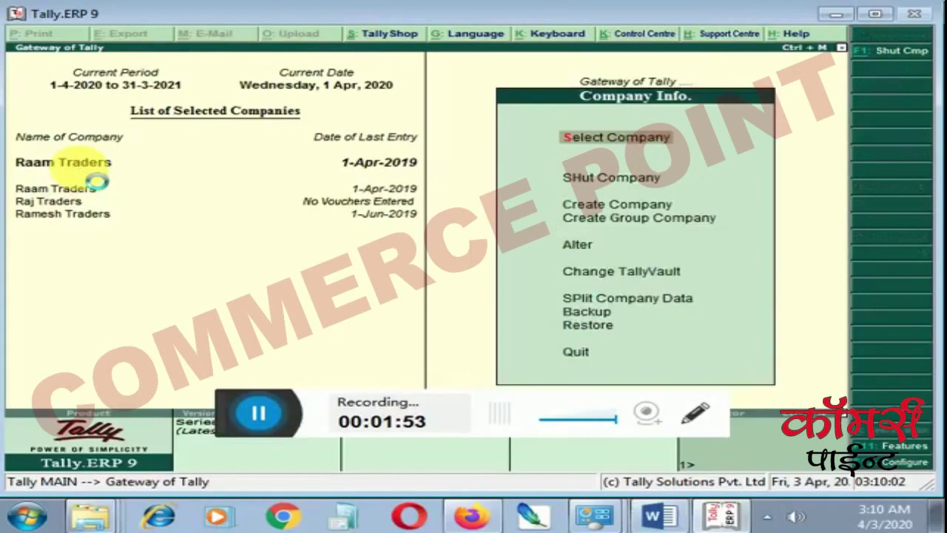
key(Return)
key(Down)
key(Down)
key(Down)
key(Down)
key(Down)
key(Down)
key(Down)
key(Down)
key(Down)
key(Down)
key(Return)
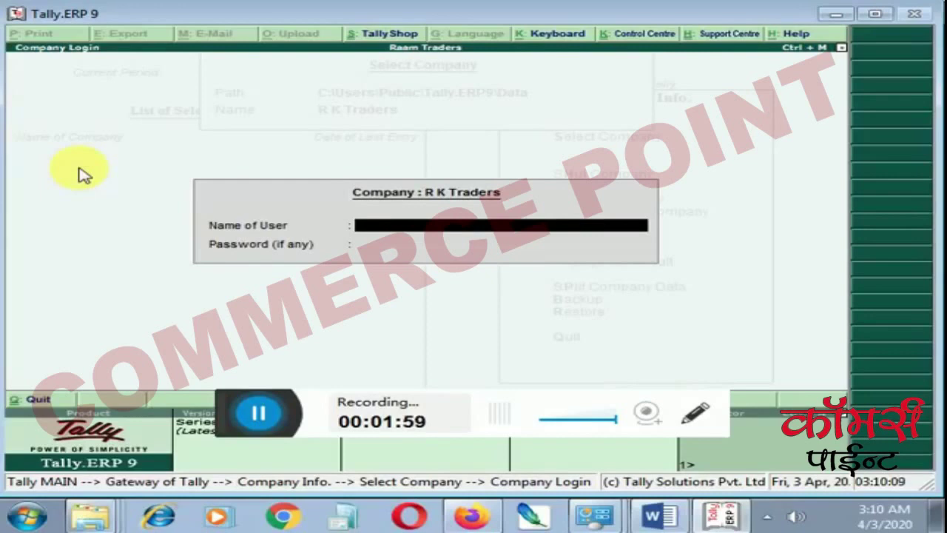
- Try to log in to R K Traders with the user name and password, then leave the login
text(ankit)
key(Return)
text(***)
key(Return)
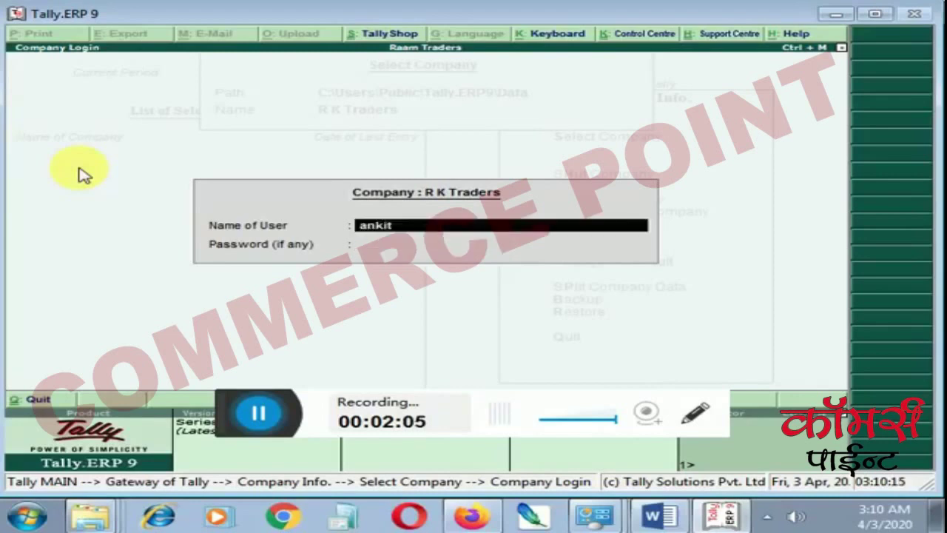
key(Escape)
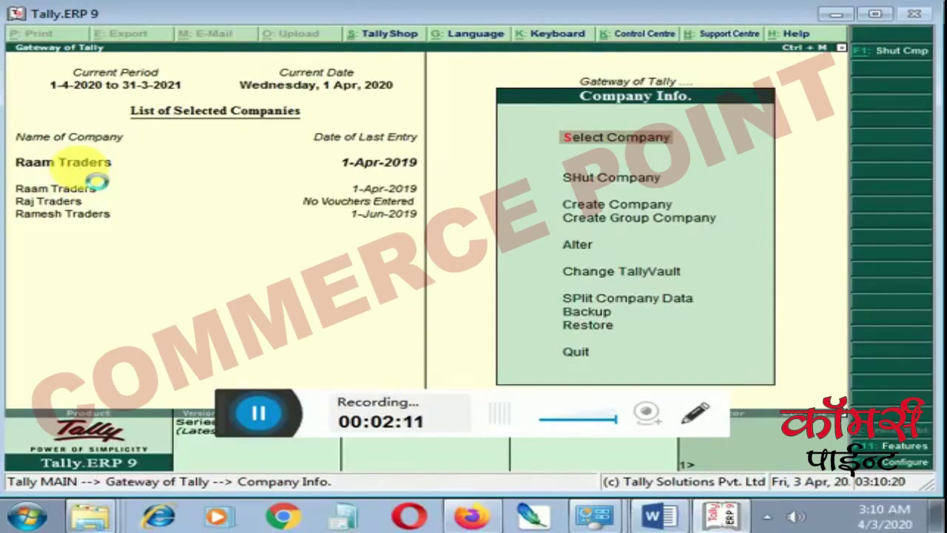
- Go through the company list again and return to the Gateway of Tally with Raam Traders active
key(Return)
key(Down)
key(Down)
key(Down)
key(Down)
key(Down)
key(Down)
key(Down)
key(Up)
key(Return)
- Check the Day Book of Raam Traders for entries once more and return to the Gateway of Tally
key(Down)
key(Down)
key(Down)
key(Down)
key(Down)
key(Down)
key(Down)
key(Down)
key(Down)
key(Down)
key(Down)
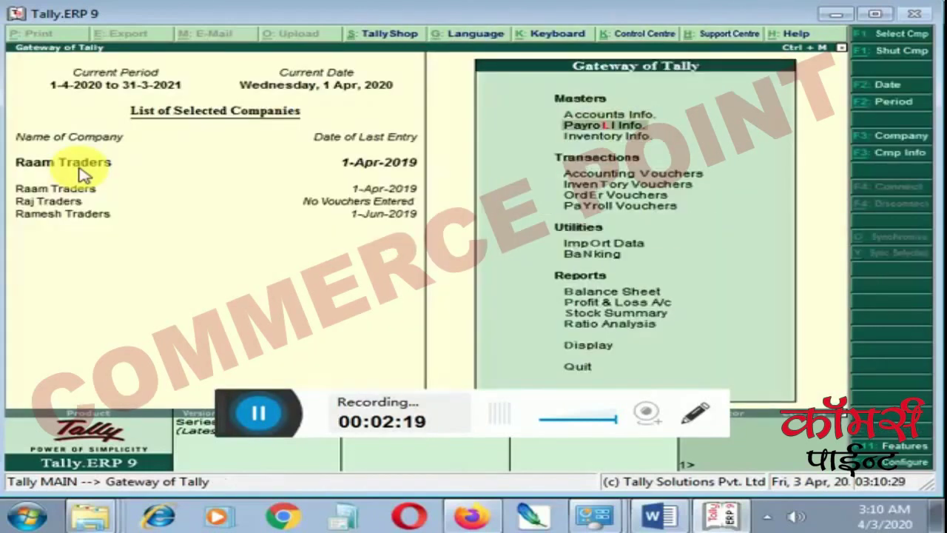
key(Down)
key(Down)
key(Return)
key(Down)
key(Return)
key(Escape)
key(Escape)
- Open a receipt under Accounting Vouchers and set its account to Cash
key(Up)
key(Up)
key(Up)
key(Up)
key(Up)
key(Up)
key(Up)
key(Up)
key(Up)
key(Up)
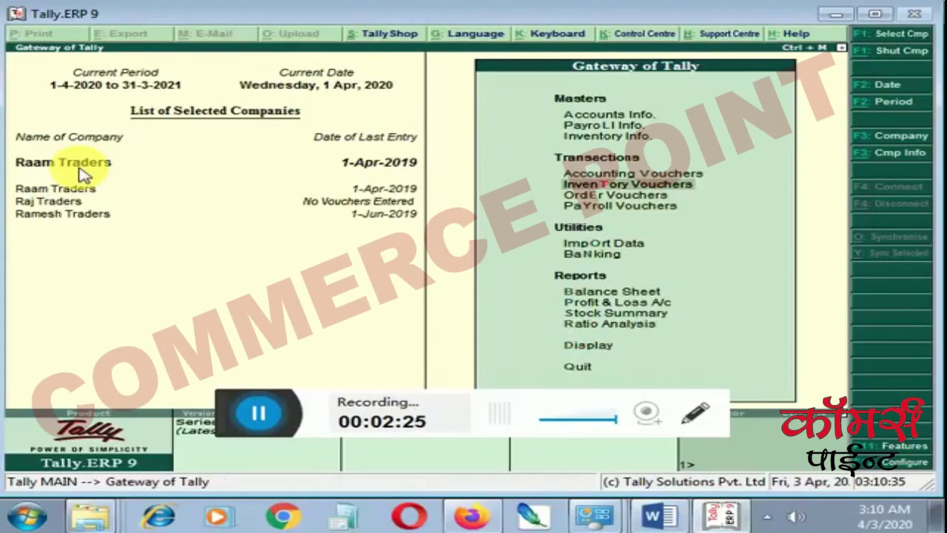
key(Return)
text(C)
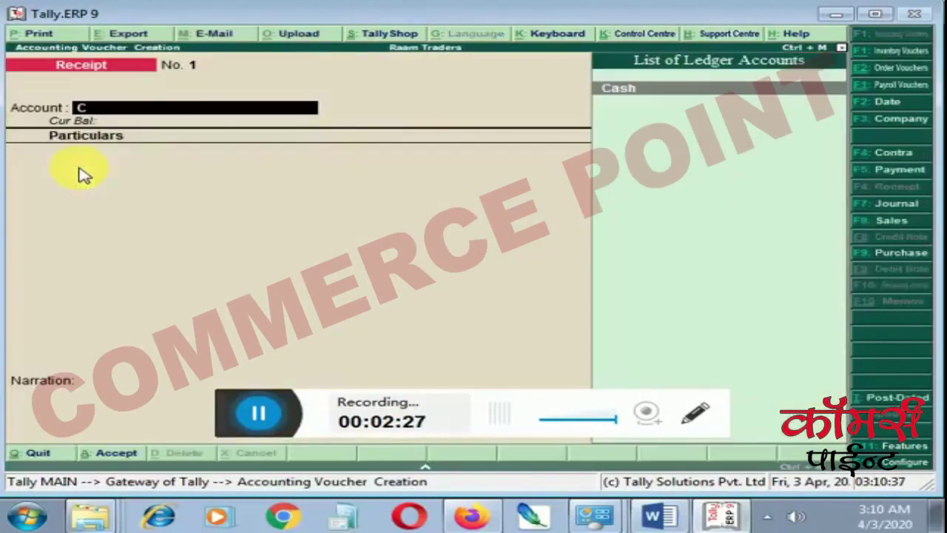
key(Return)
- Create a ledger named Capital under Capital Account for the receipt's particulars, accepting the remaining default details
text(V)
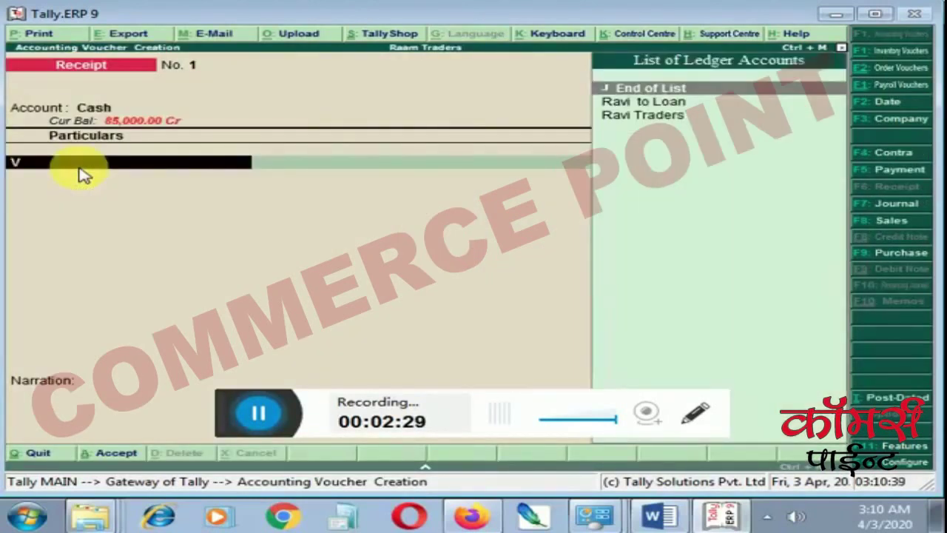
key(alt+c)
text(Capital)
key(Return)
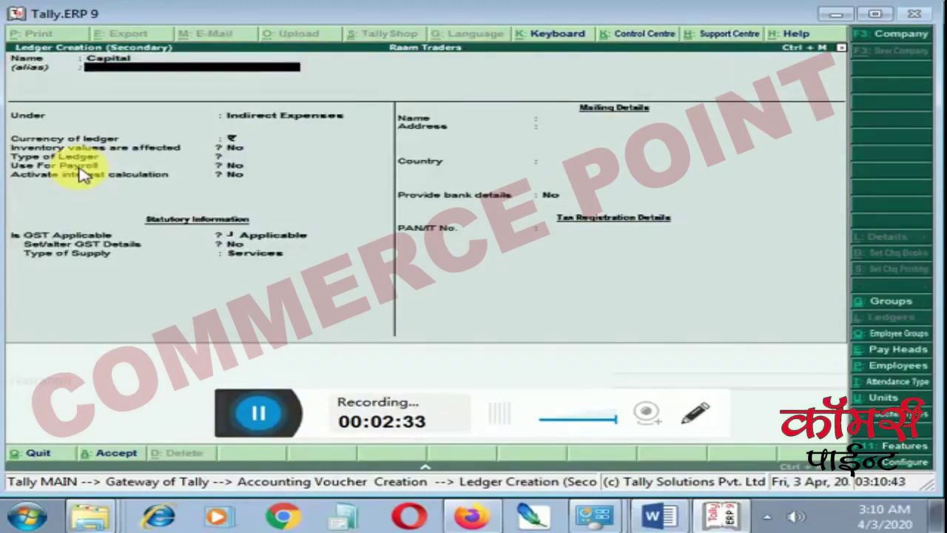
text(C)
key(Return)
key(Return)
key(Return)
key(Return)
key(Return)
key(Return)
key(Return)
key(Return)
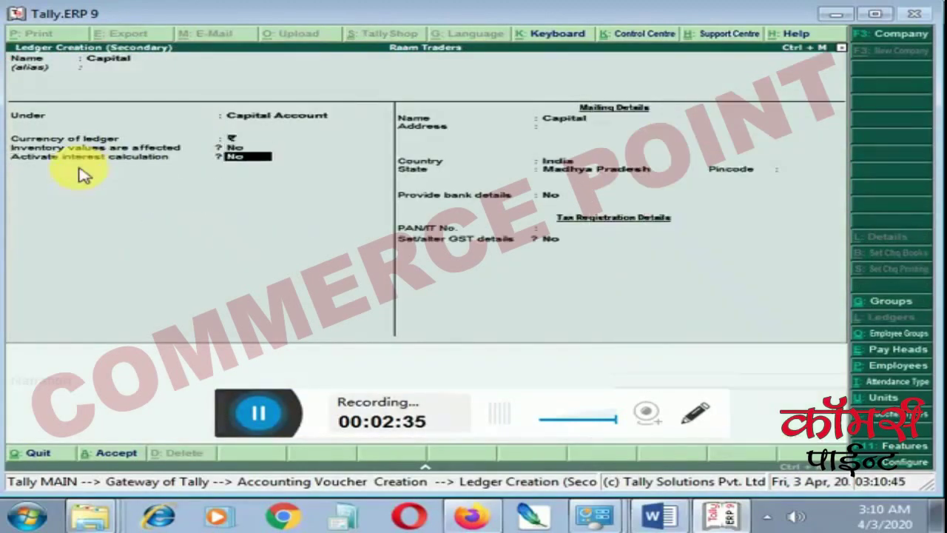
key(Return)
key(Return)
key(Return)
key(Return)
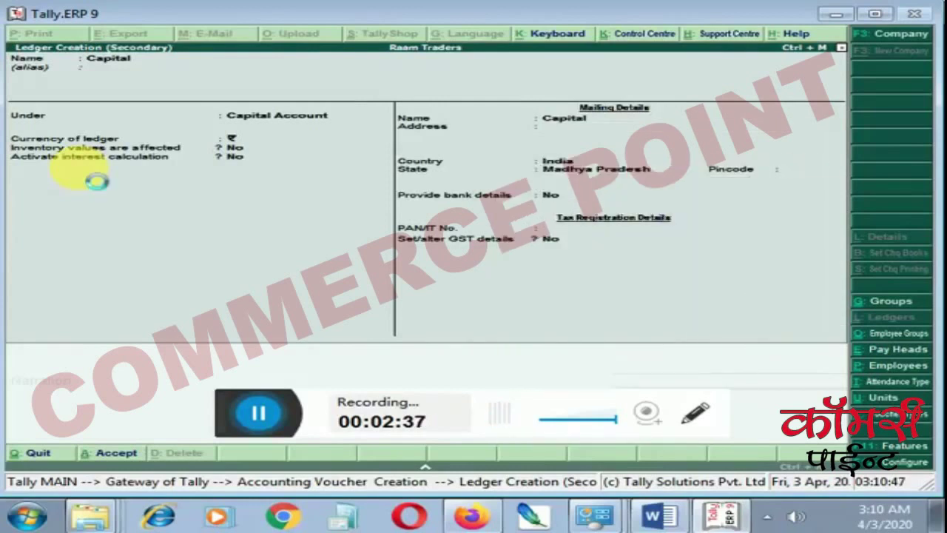
- Enter 25,00,000 as the Capital amount, save the receipt without narration and return to the Gateway of Tally
text(25,00,00)
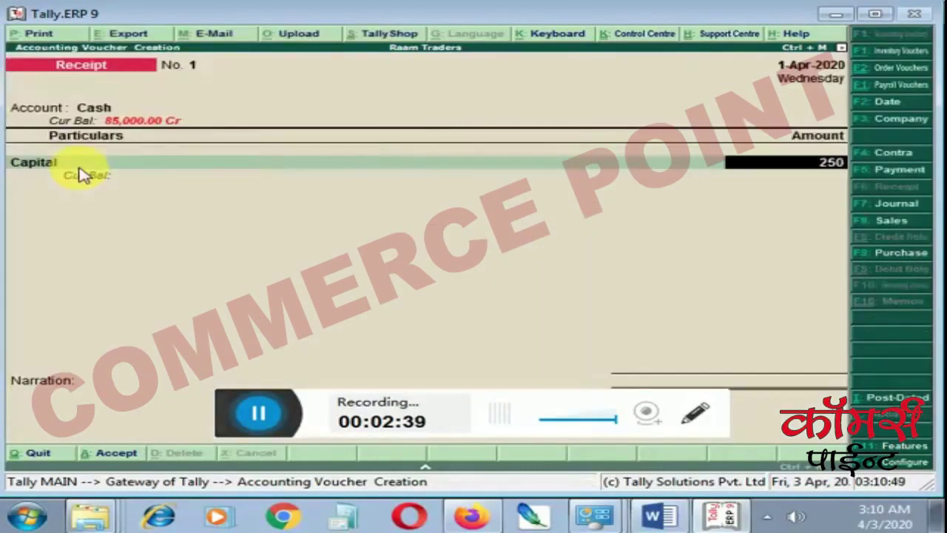
text(0)
key(Return)
key(Return)
key(Return)
key(Return)
key(Escape)
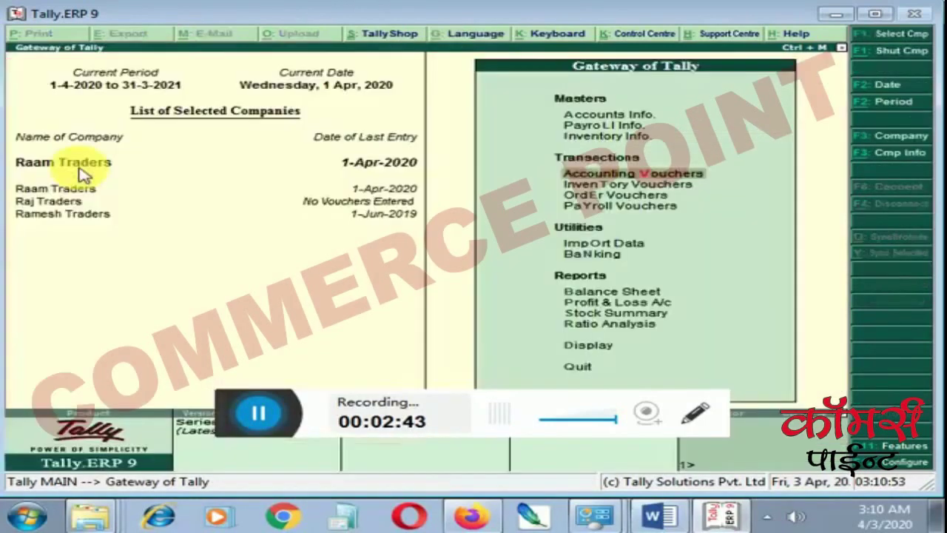
- Review the Balance Sheet of Raam Traders and return to the Gateway of Tally
key(Down)
key(Down)
key(Up)
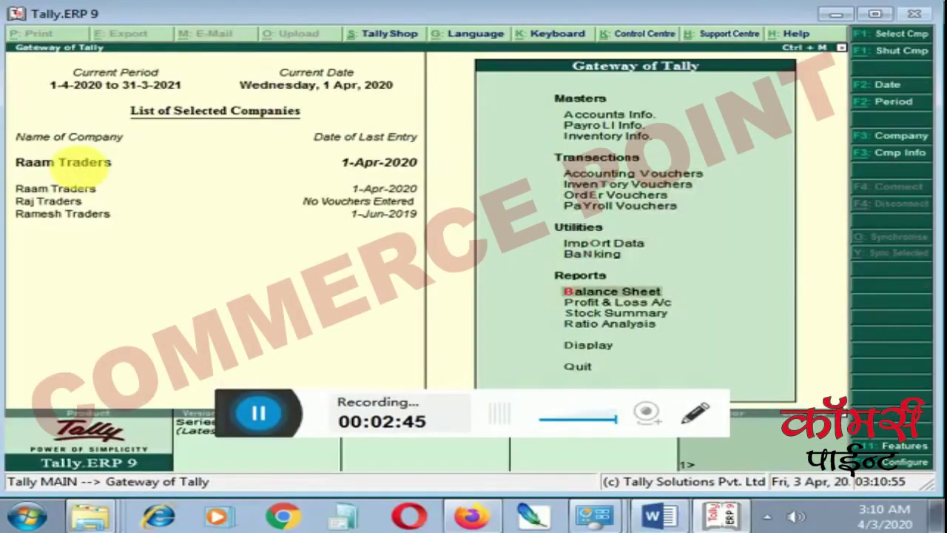
key(Return)
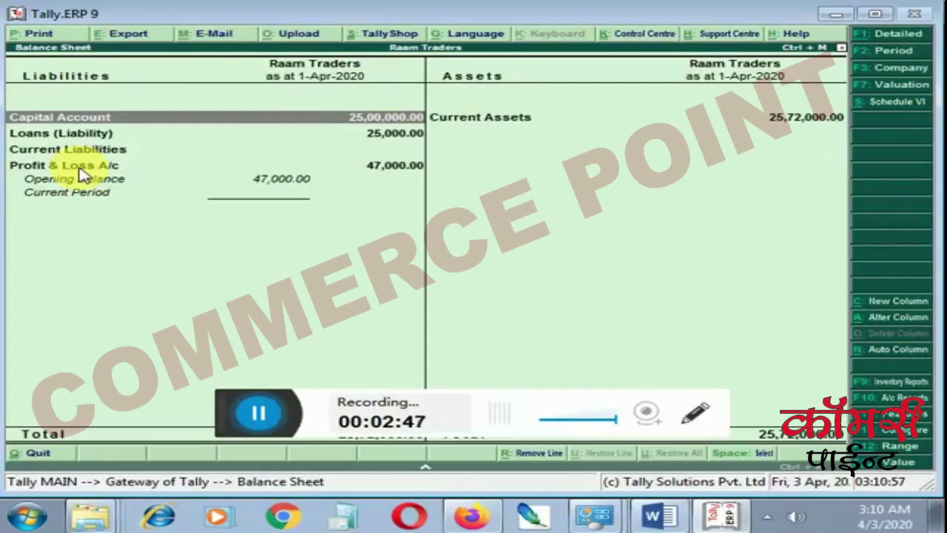
key(Escape)
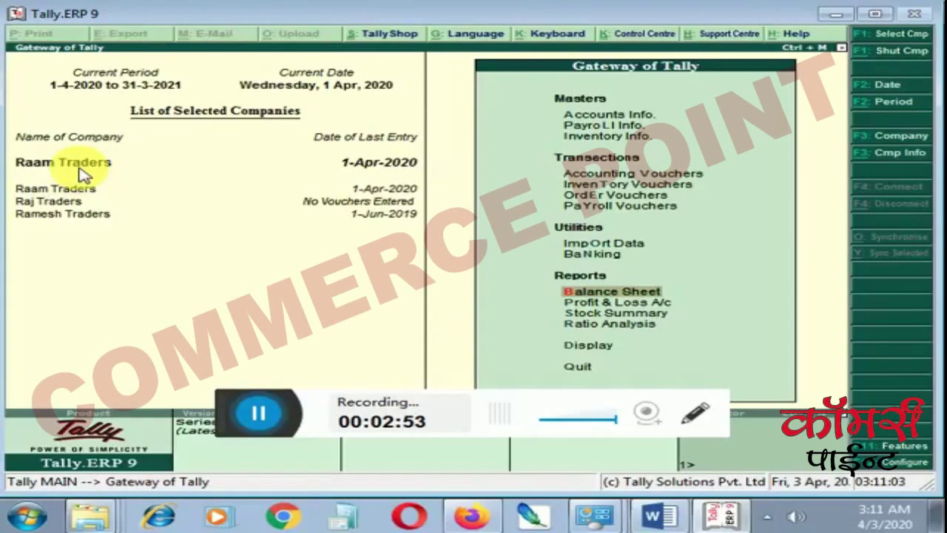
key(Escape)
key(Escape)
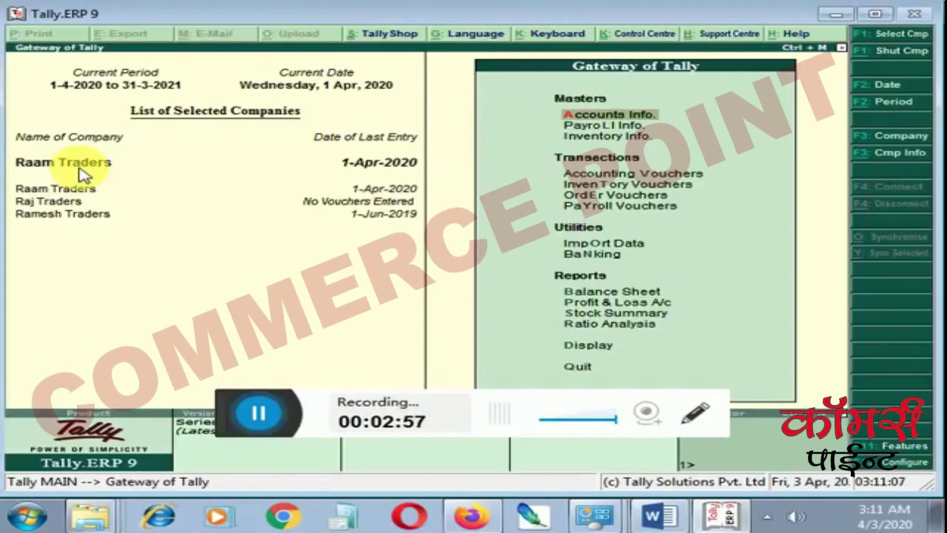
- Open Backup under Company Info, keeping C:\ashu as the destination
key(alt+F3)
key(Down)
key(Down)
key(Down)
key(Down)
key(Down)
key(Down)
key(Down)
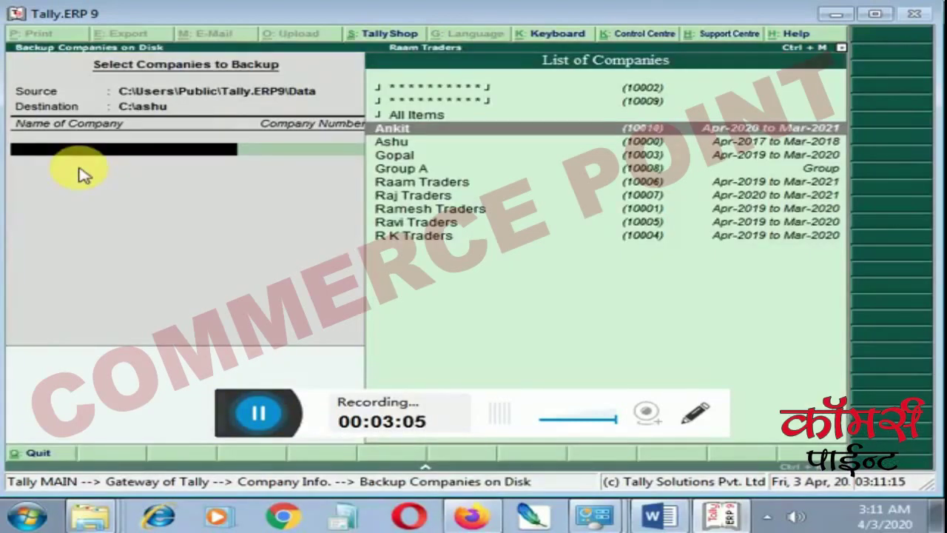
- Choose Raam Traders as the only company to back up, end the list and accept the backup
key(Down)
key(Down)
key(Down)
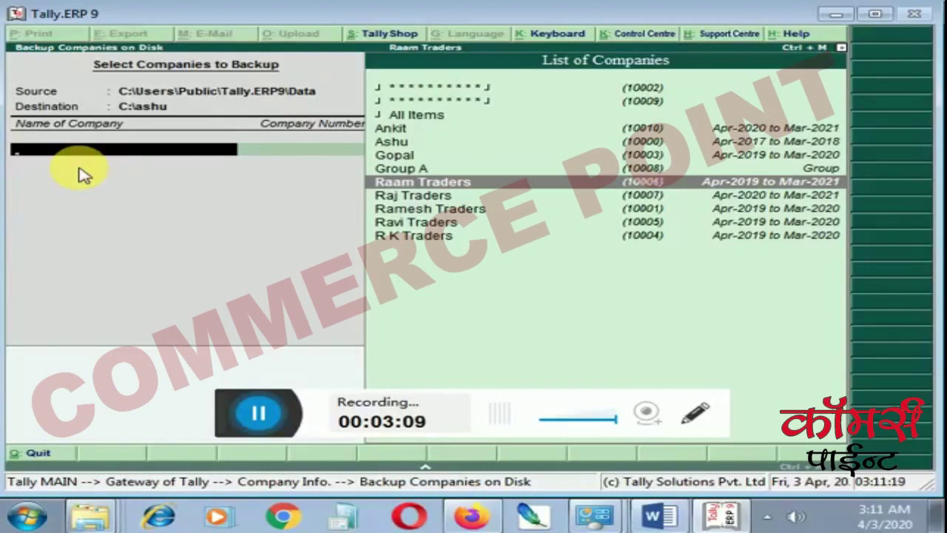
key(Return)
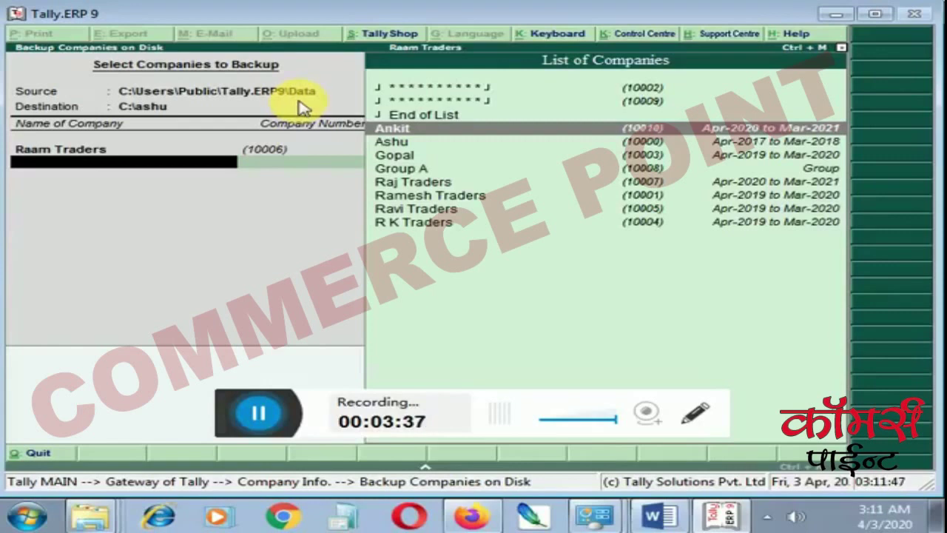
key(Up)
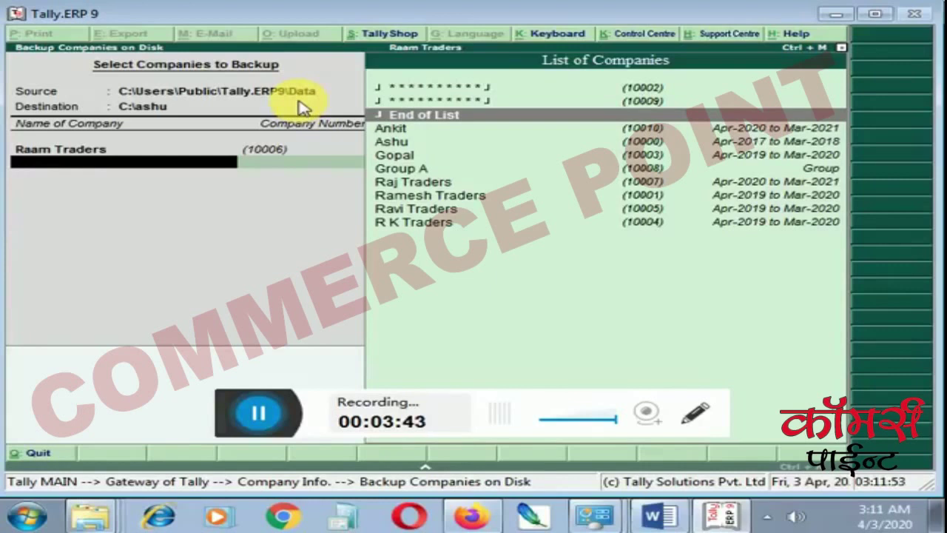
key(Return)
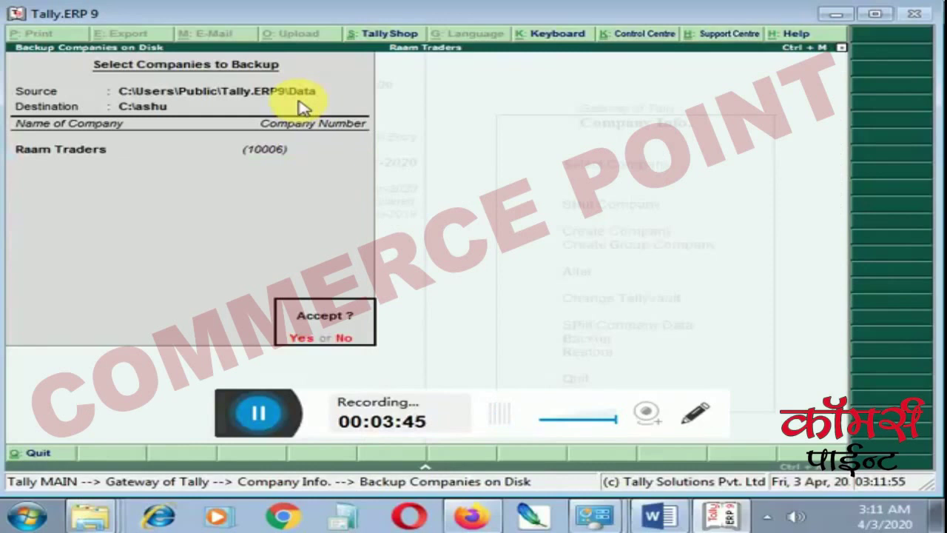
key(Return)
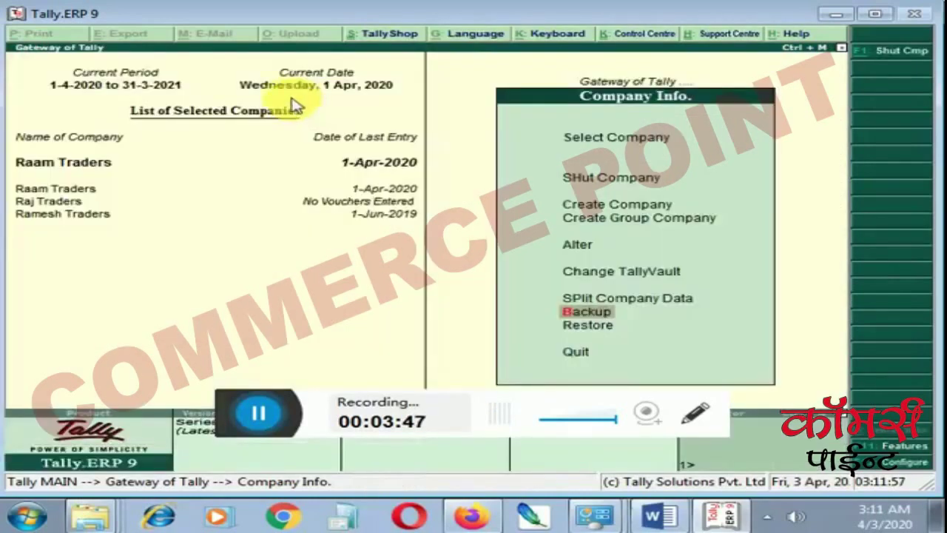
- Look in the ashu folder on Local Disk (C:) in Windows Explorer for the backup file
click(43, 520)
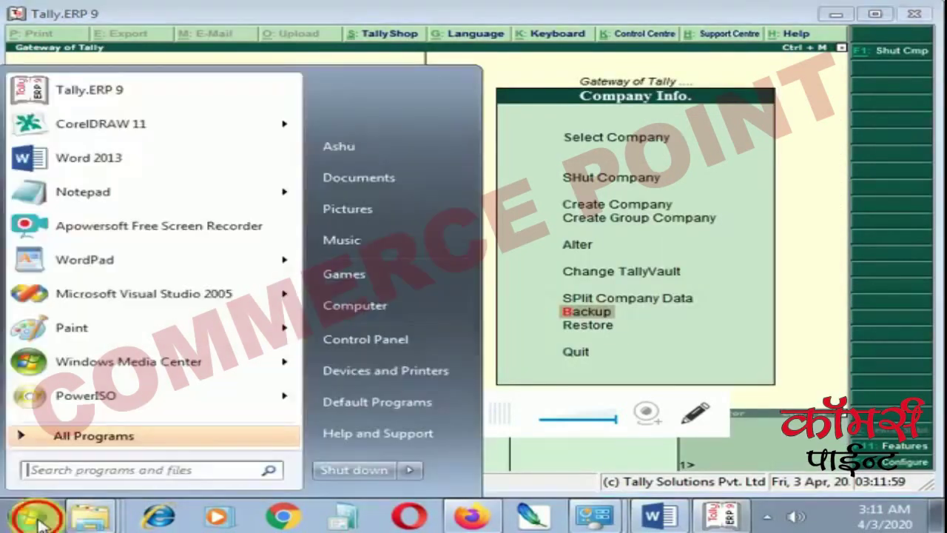
click(356, 314)
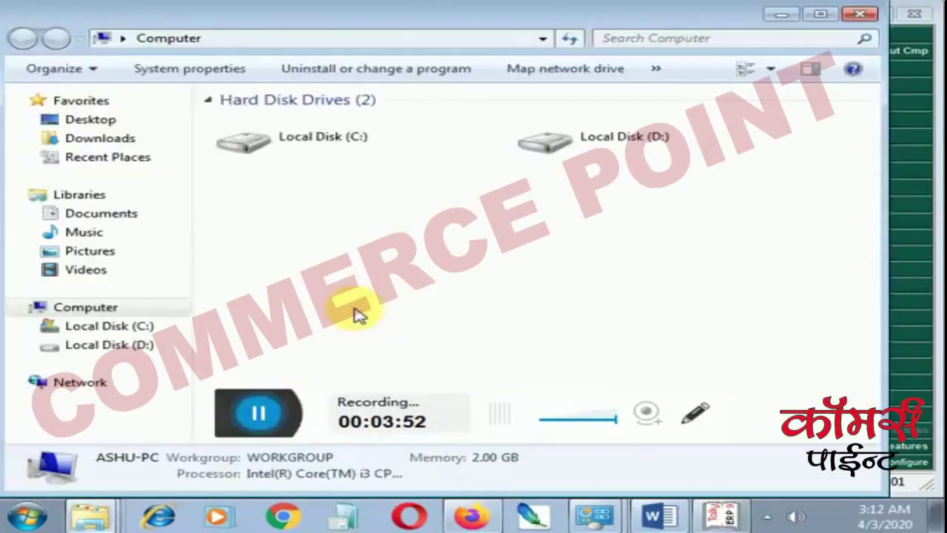
click(323, 153)
double_click(324, 154)
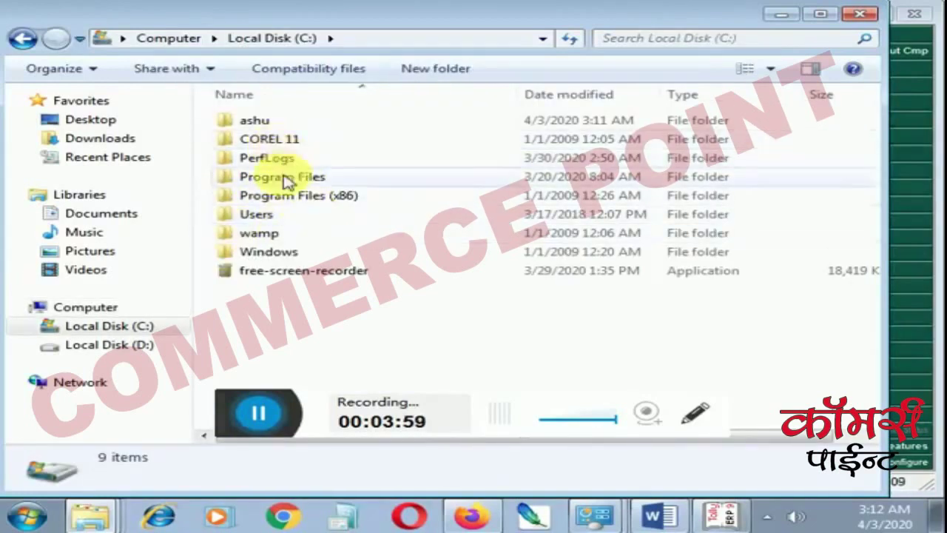
double_click(265, 123)
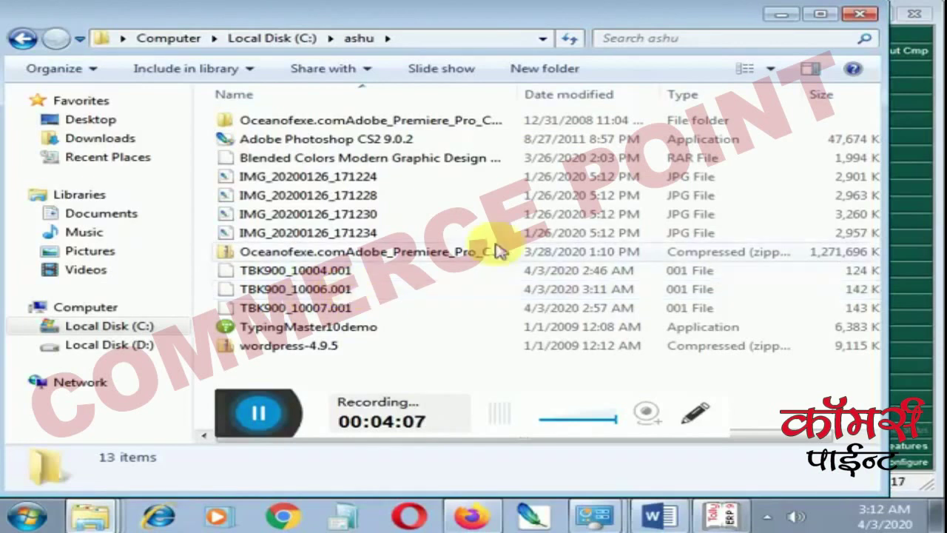
- Return to Tally and open Restore under Company Info
click(781, 14)
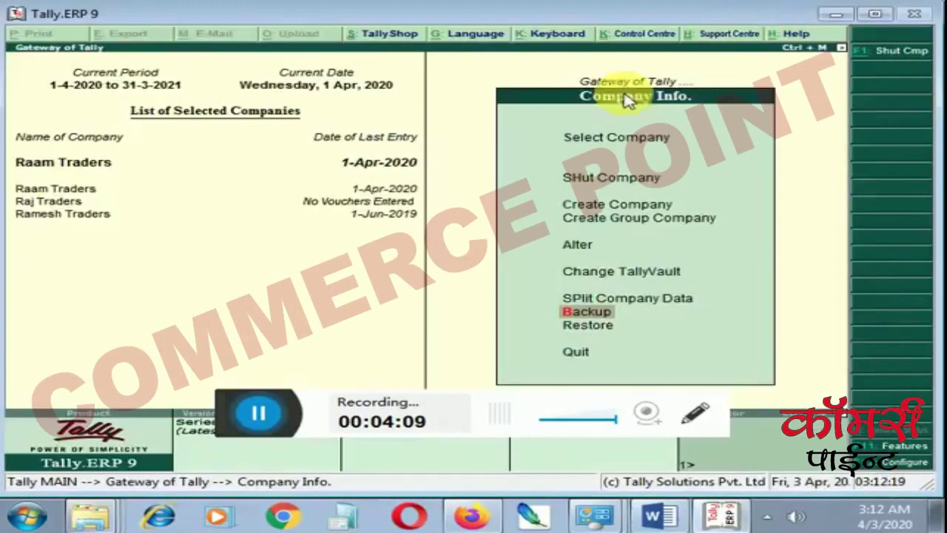
click(584, 322)
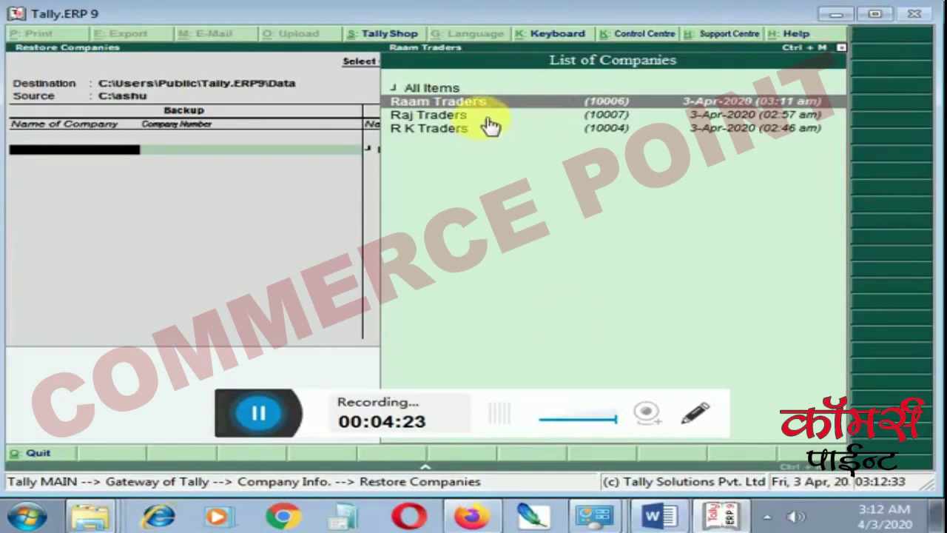
key(Return)
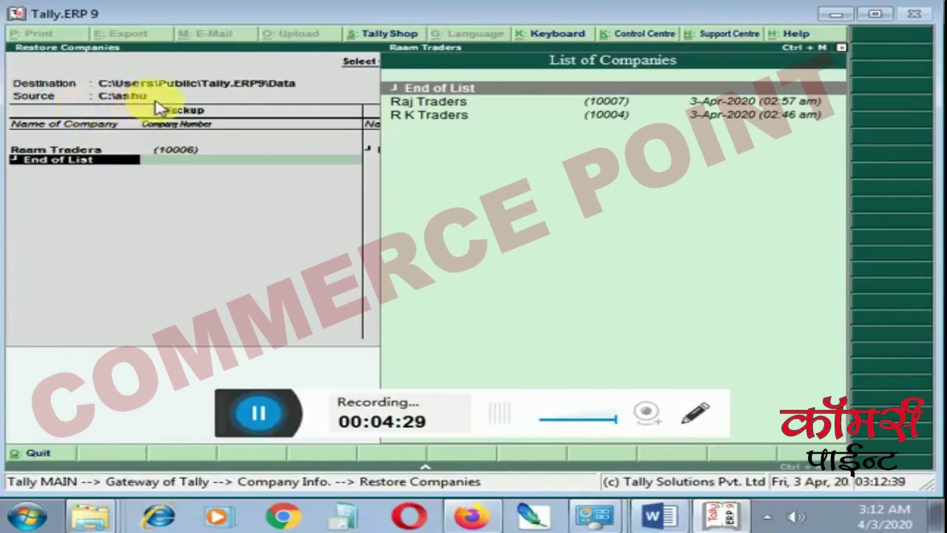
key(Up)
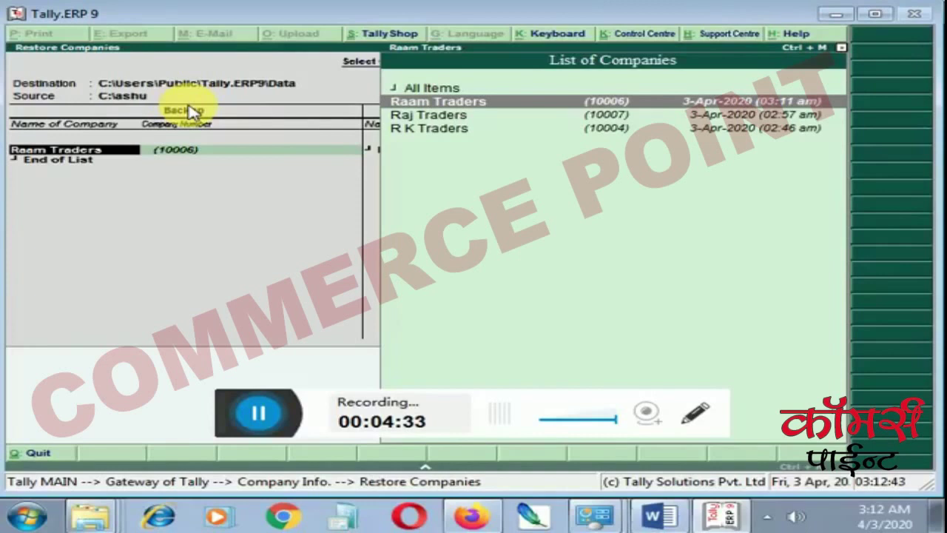
key(Up)
key(BackSpace)
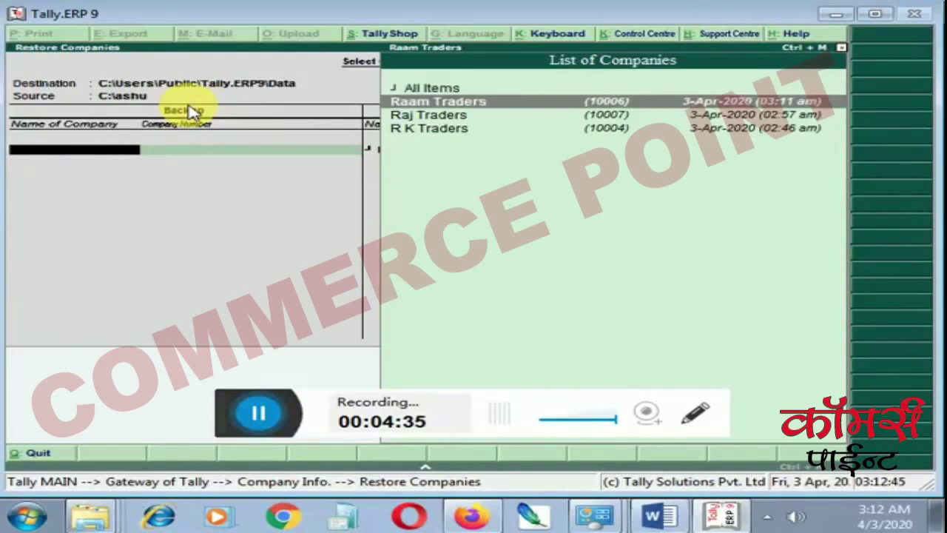
- Restore all backed-up companies from C:\ashu, overwriting the existing company information
key(Up)
key(Return)
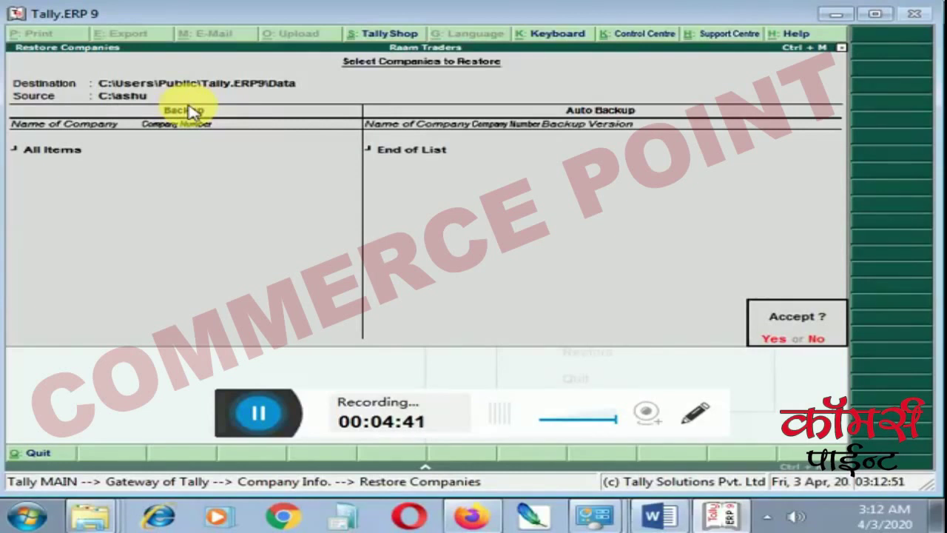
key(Return)
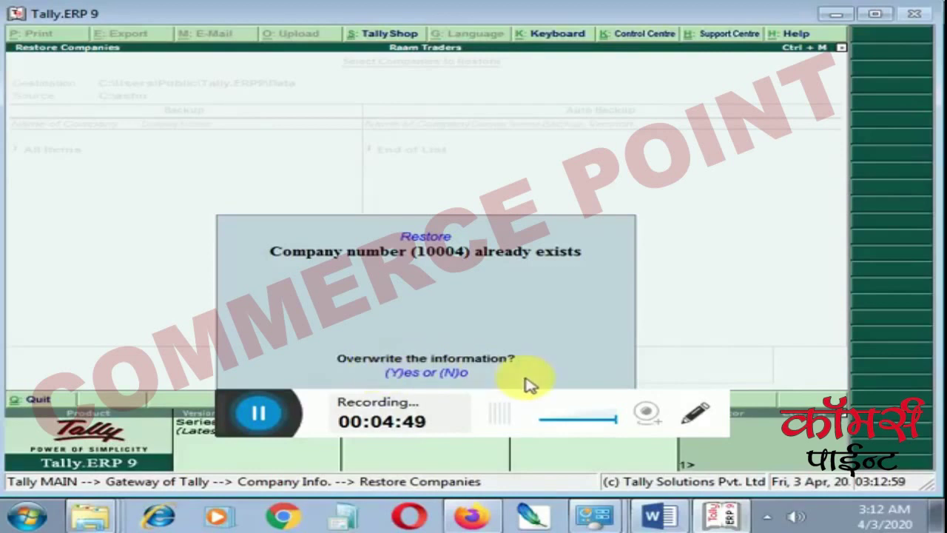
key(y)
key(y)
key(y)
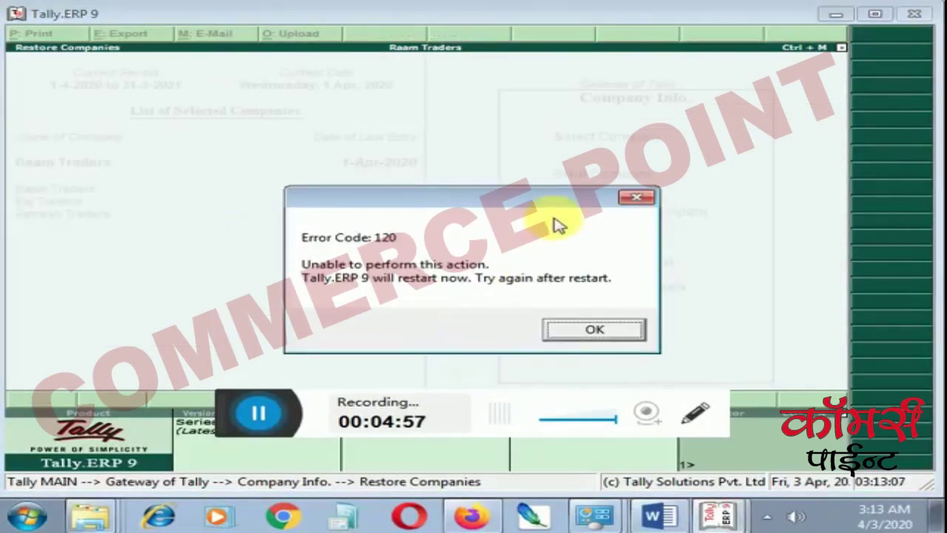
- Close the error dialog and continue past the Tally startup screen to Company Info without logging in to a company
click(636, 197)
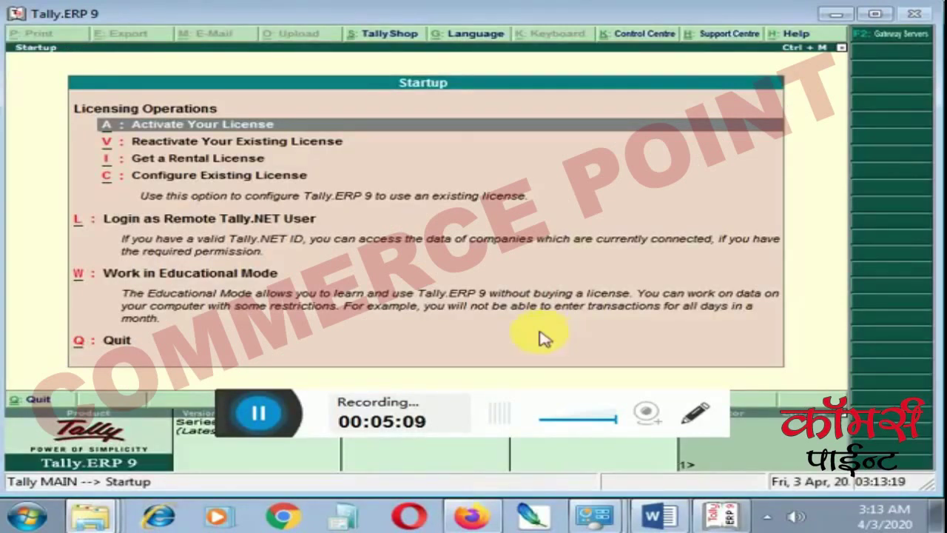
click(544, 337)
key(Escape)
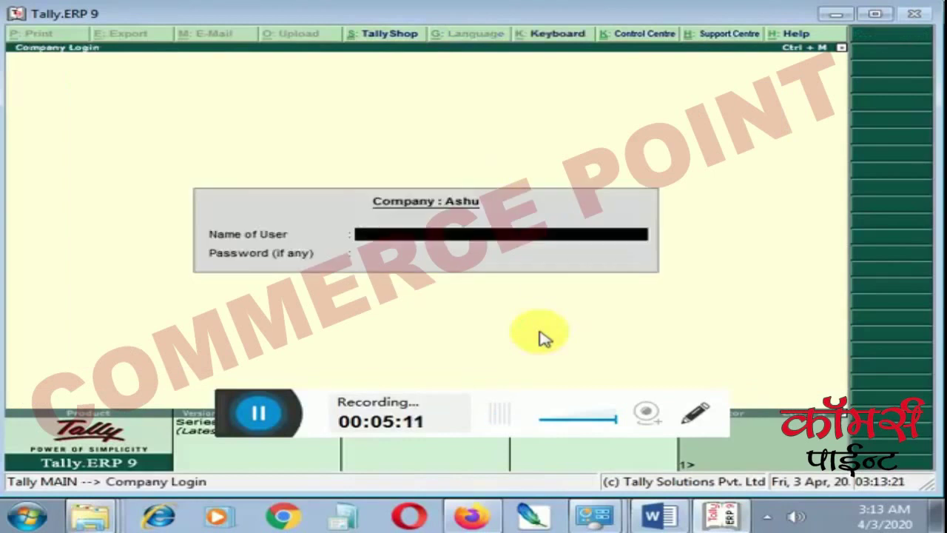
key(Escape)
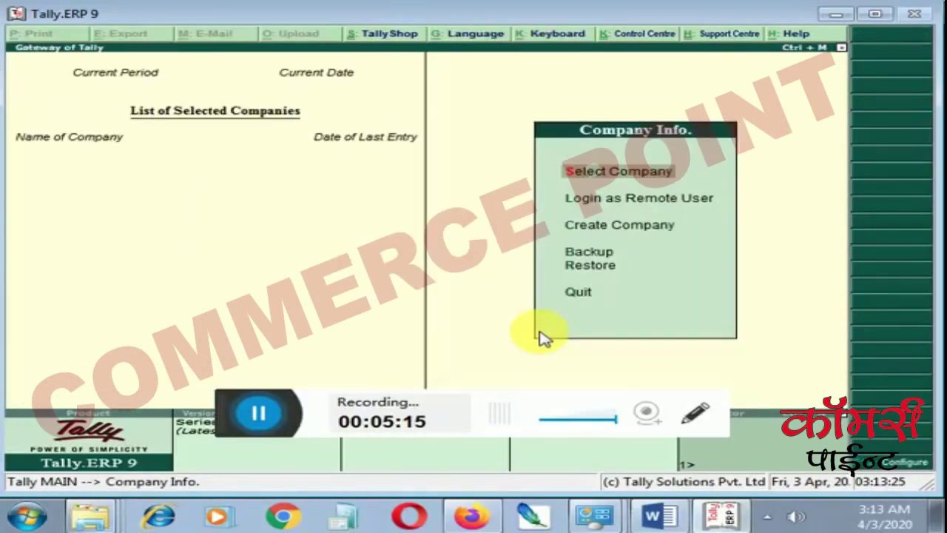
- Check the Unit-5 topic list in the Word document and return to Company Info in Tally
click(710, 516)
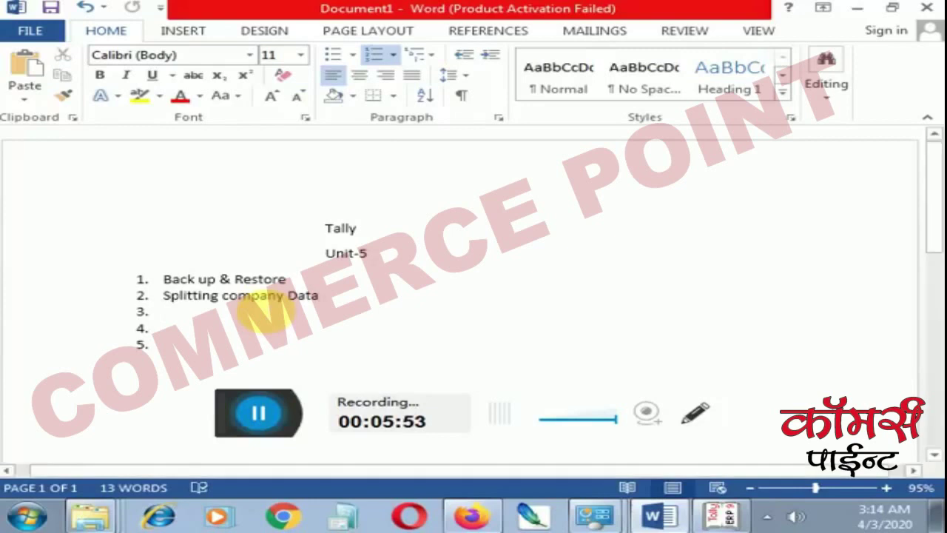
click(732, 518)
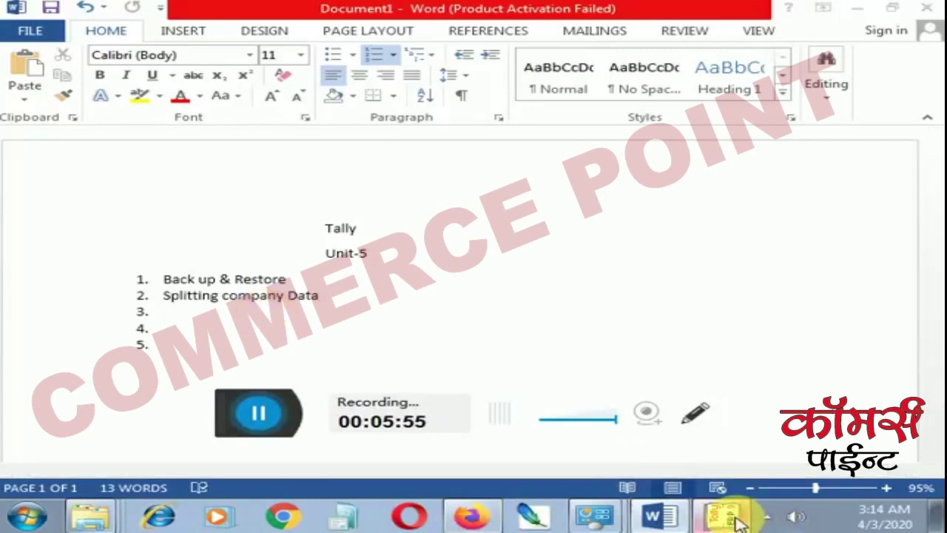
key(Escape)
key(n)
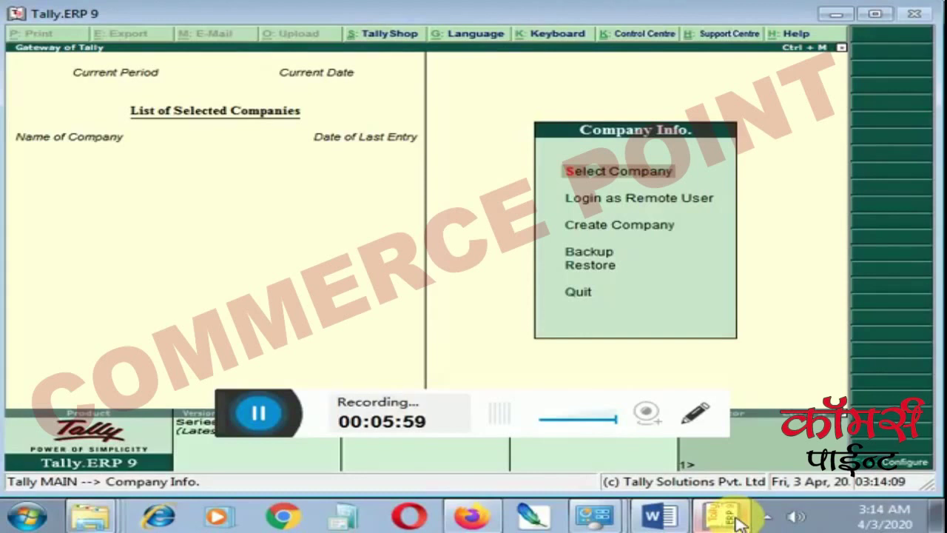
- Load the company Ravi Traders from the list of companies
key(Return)
key(Down)
key(Down)
key(Down)
key(Down)
key(Down)
key(Down)
key(Down)
key(Down)
key(Down)
key(Down)
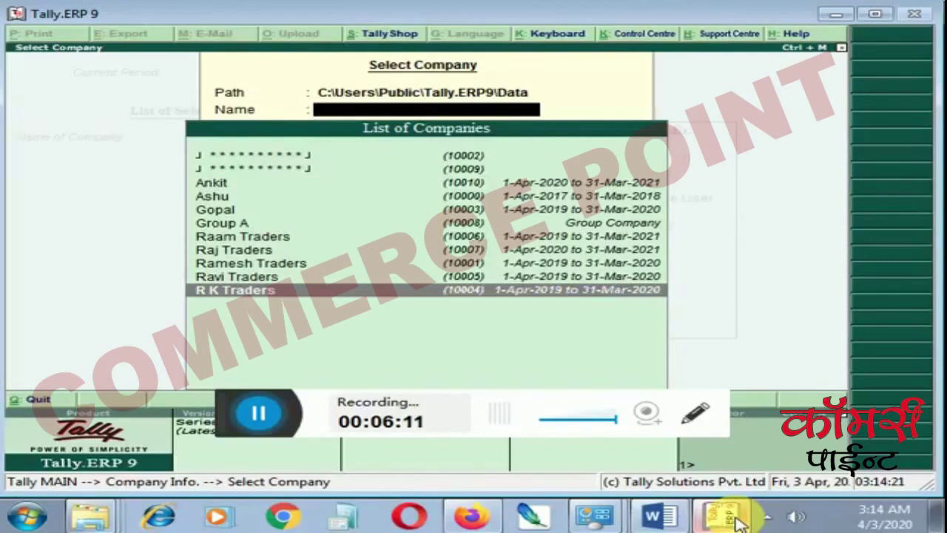
key(Up)
key(Return)
- Review the Day Book of Ravi Traders and return to the Gateway of Tally
key(Down)
key(Down)
key(Down)
key(Down)
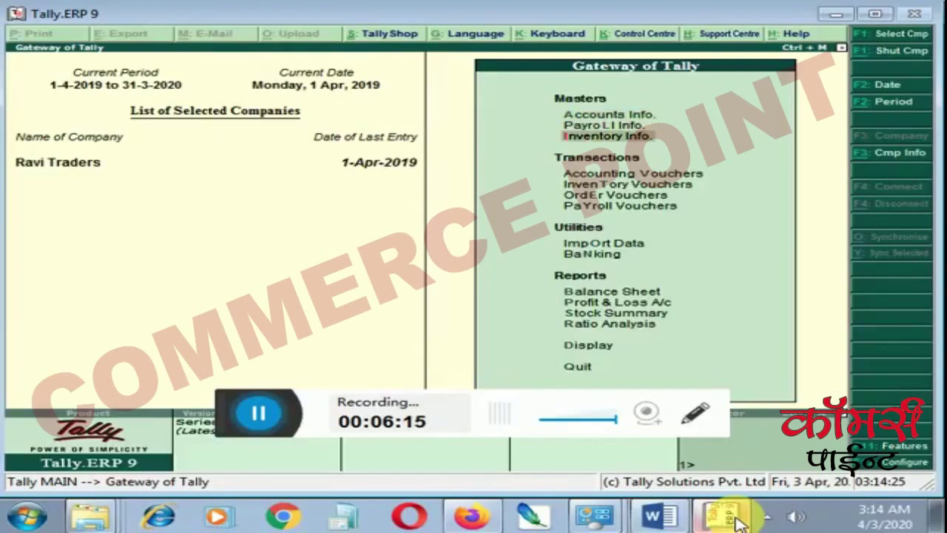
key(Up)
key(Down)
key(Down)
key(Down)
key(Down)
key(Down)
key(Down)
key(Down)
key(Down)
key(Down)
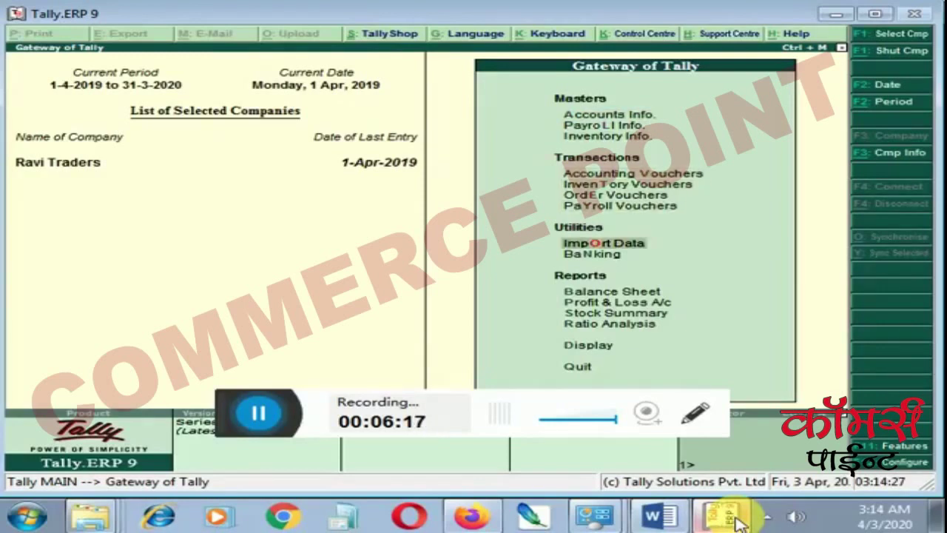
key(Down)
key(Return)
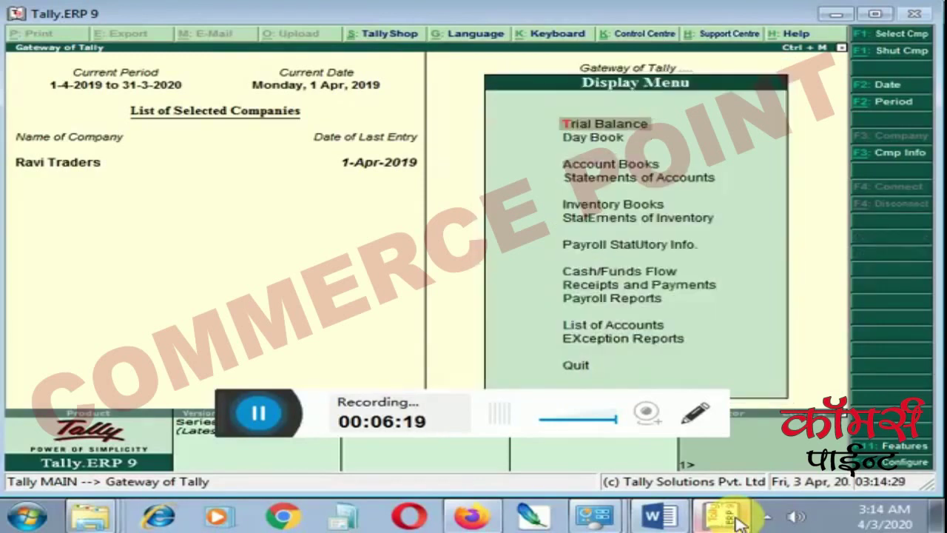
key(Down)
key(Return)
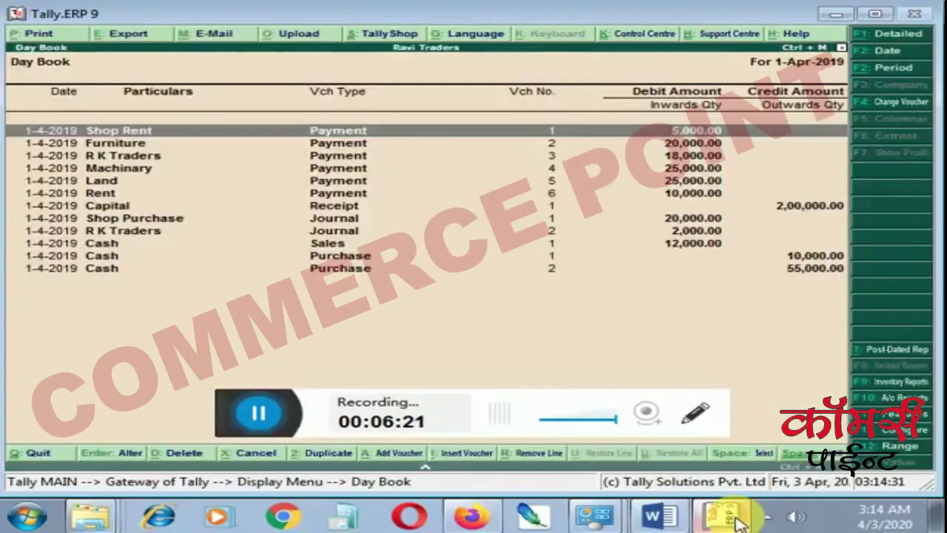
key(Escape)
key(Escape)
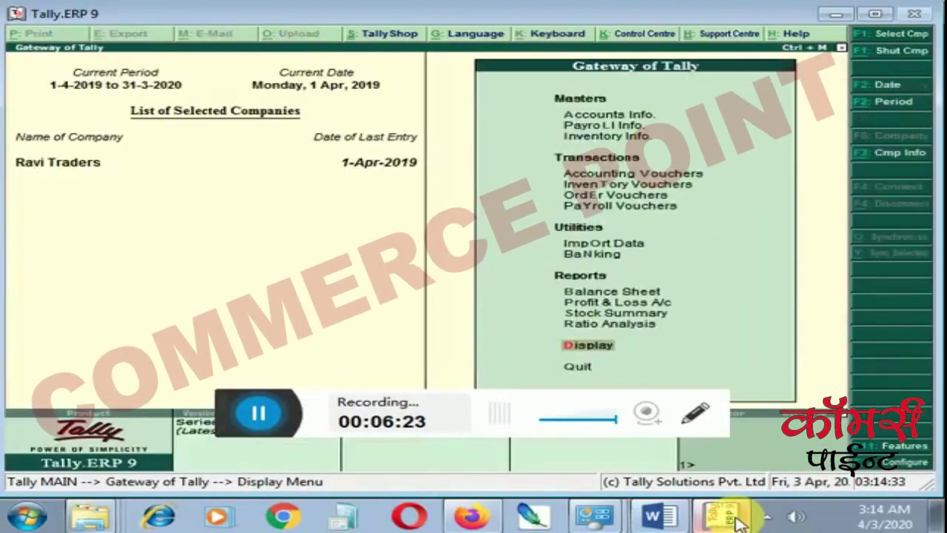
key(Up)
key(Up)
key(Up)
key(Up)
key(Up)
key(Up)
key(Up)
key(Up)
key(Up)
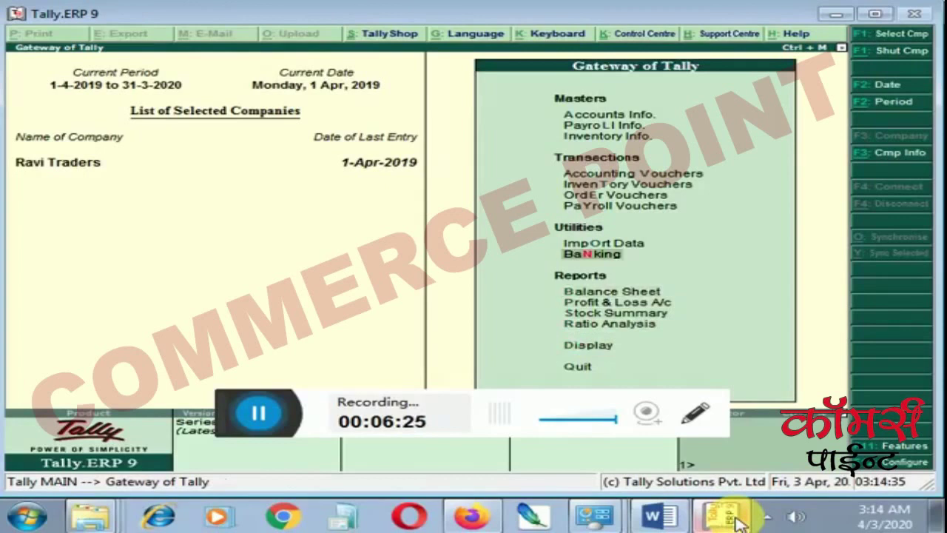
- Open accounting voucher entry for Ravi Traders and set the voucher date to 1-Jul-2019
key(Up)
key(Return)
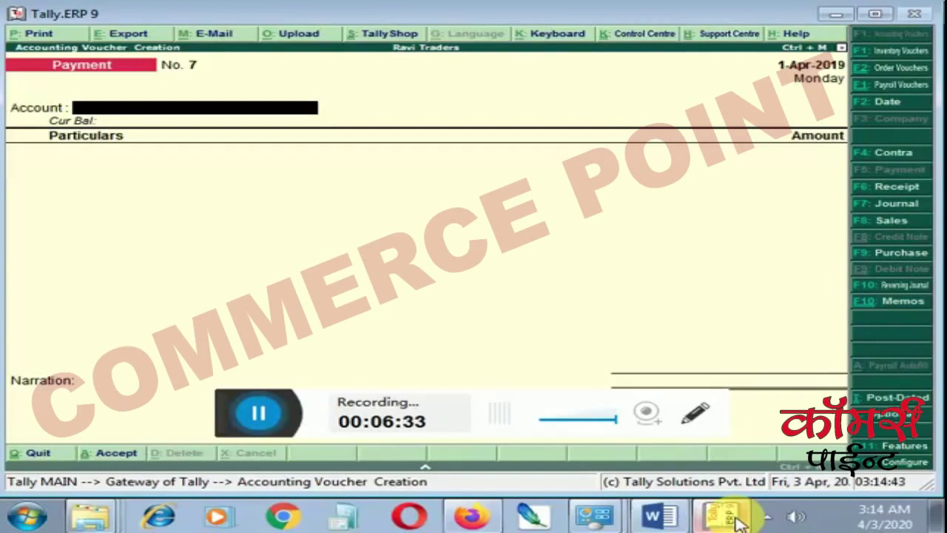
key(F2)
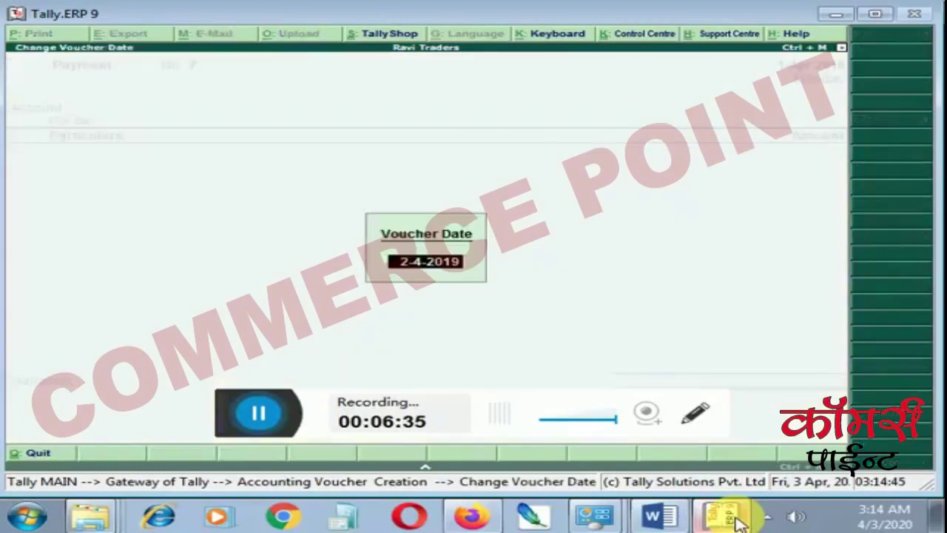
text(1.)
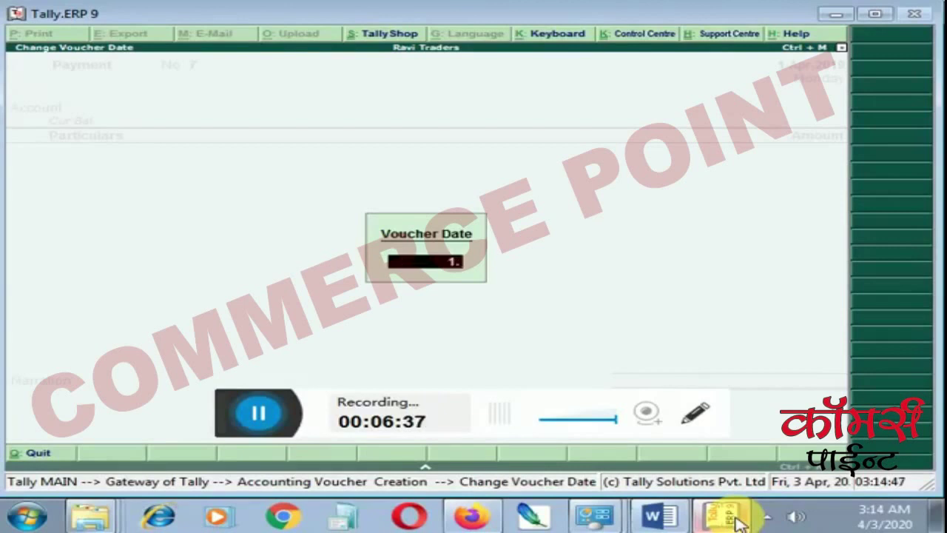
text(7)
key(Return)
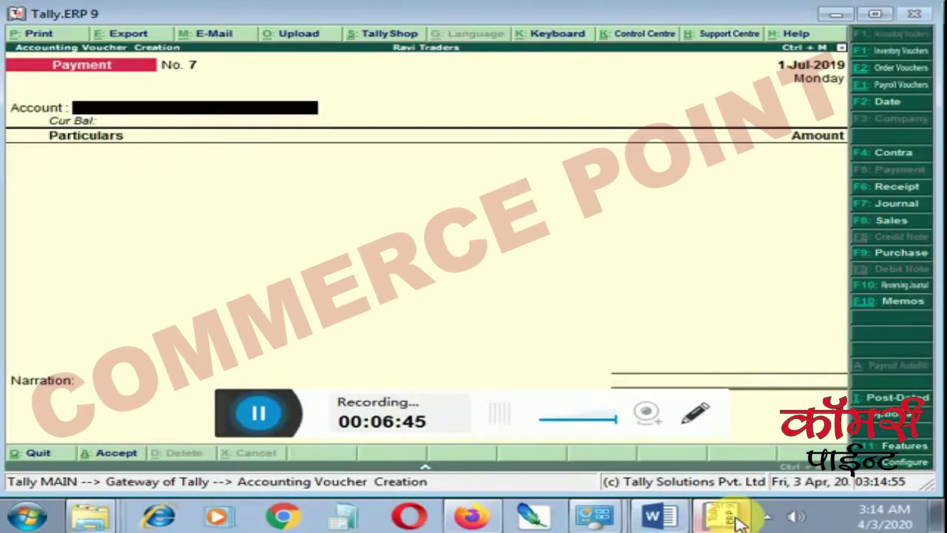
- Start a payment voucher with Cash as the account and Rent as the ledger being paid
key(F6)
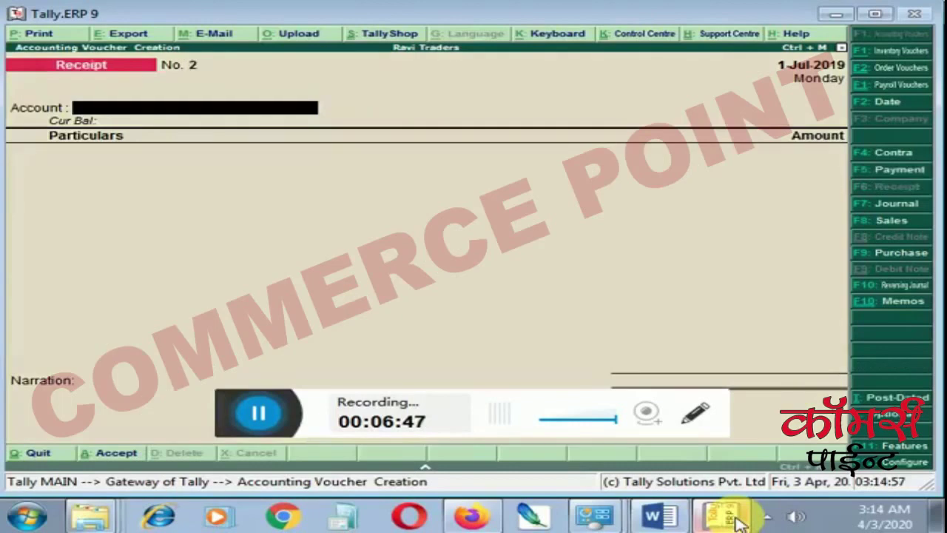
key(F5)
key(Return)
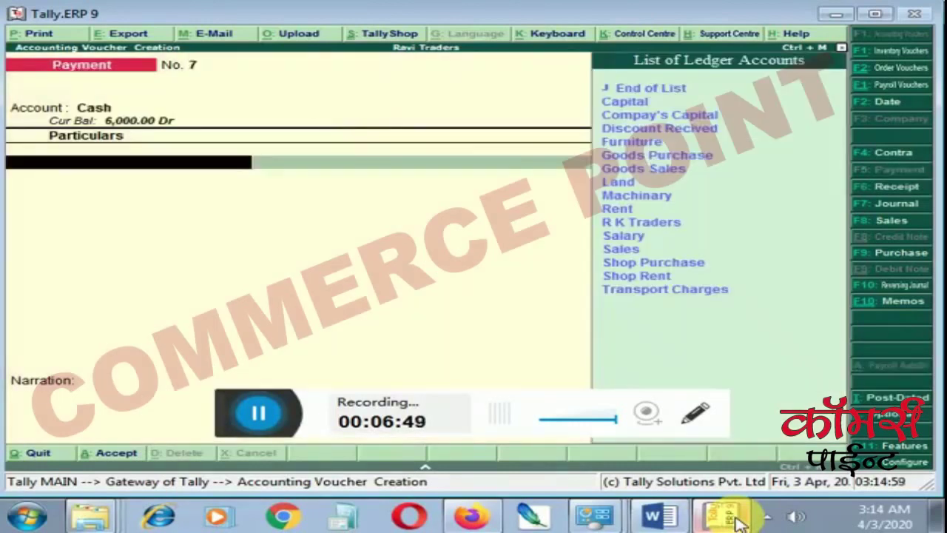
key(Down)
key(Down)
key(Down)
key(Down)
key(Down)
key(Down)
key(Down)
key(Down)
key(Down)
key(Return)
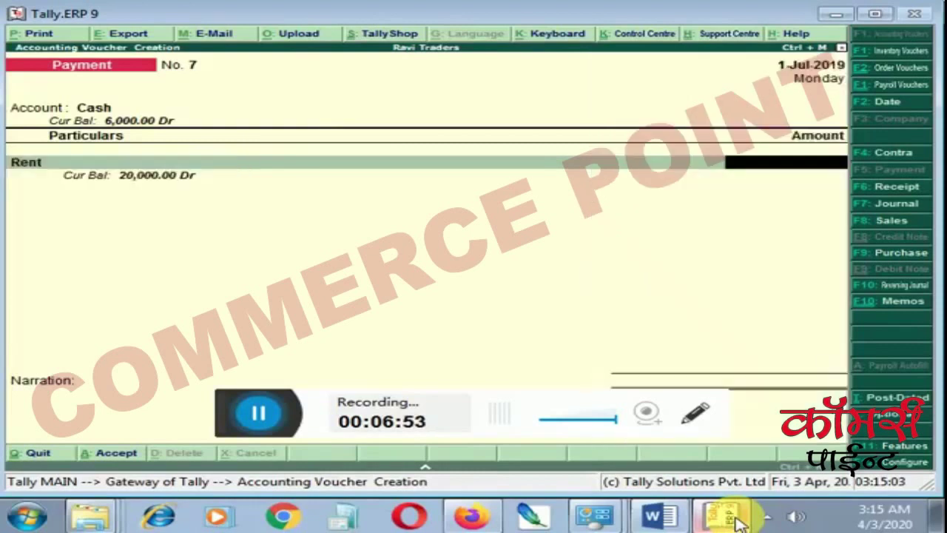
- Enter 30,000 as the Rent amount, save the voucher and return to the Gateway of Tally
text(30000)
key(Return)
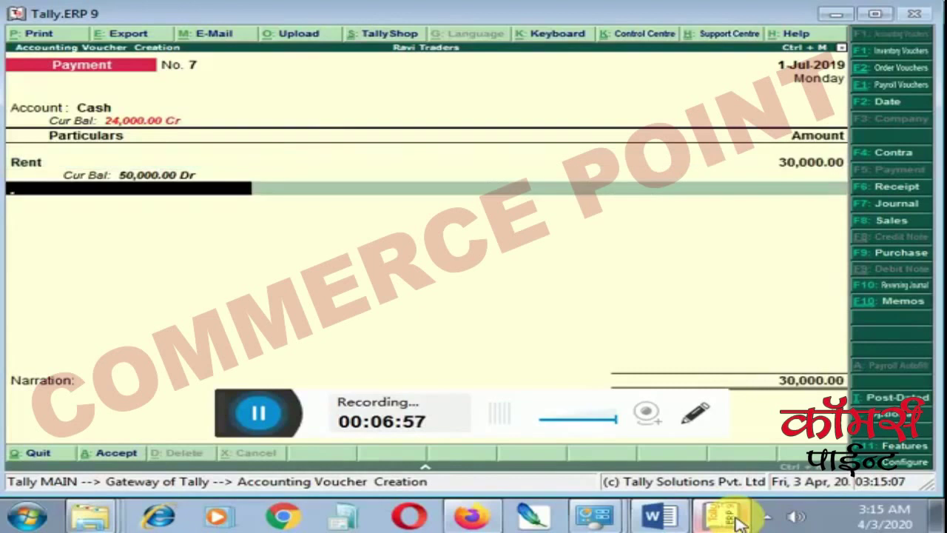
key(Return)
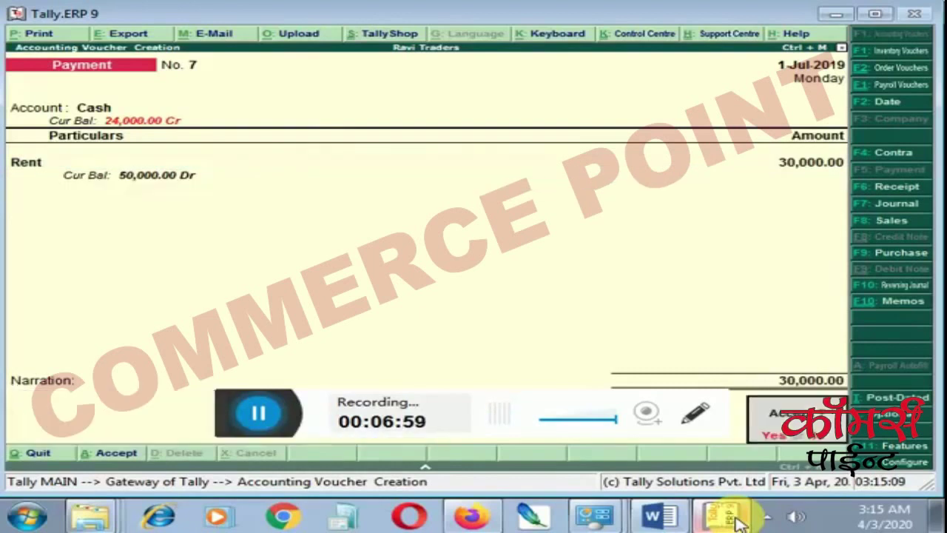
key(Return)
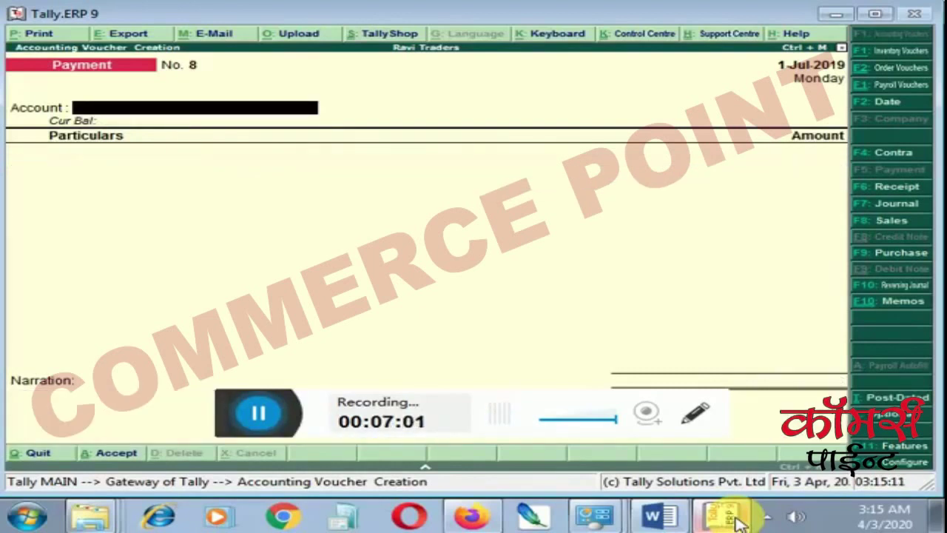
key(Escape)
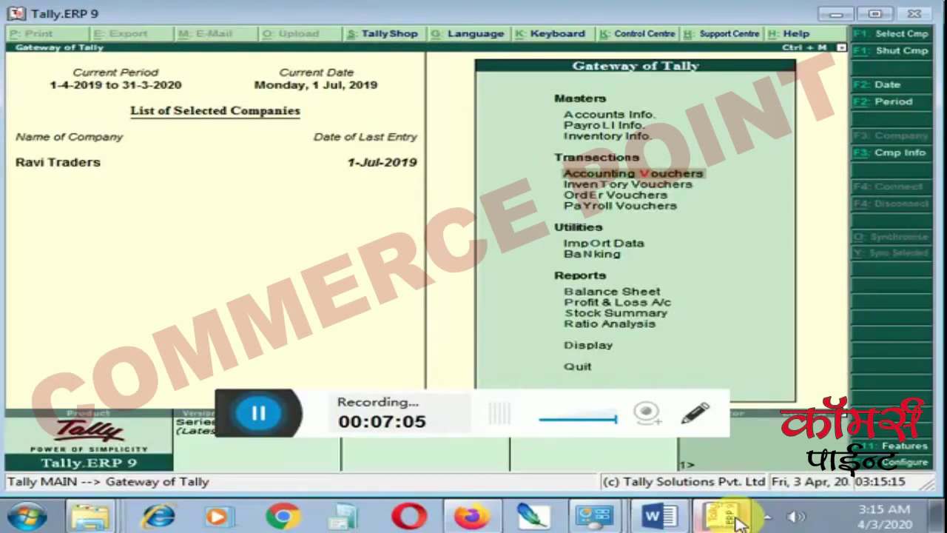
- Open the Split Company Data options from Company Info
key(alt+F3)
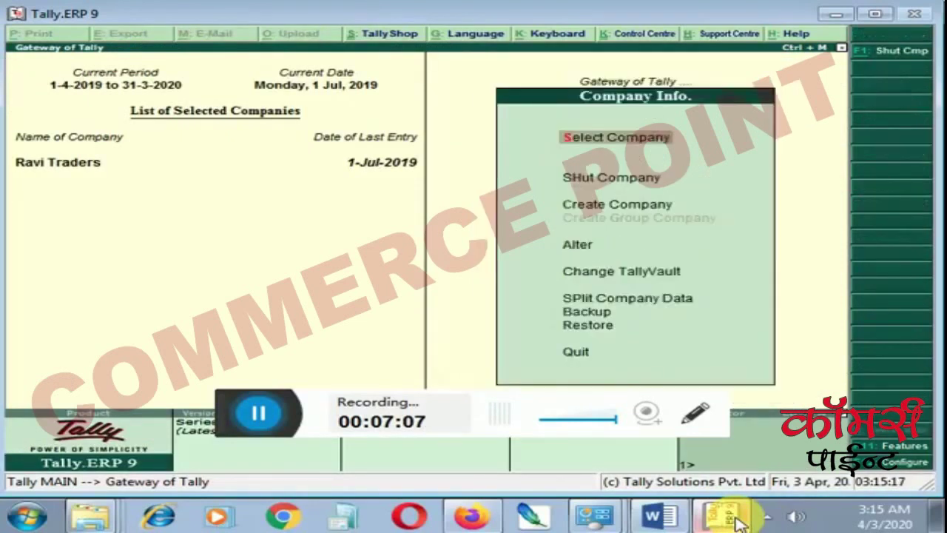
key(Down)
key(Down)
key(Down)
key(Down)
key(Down)
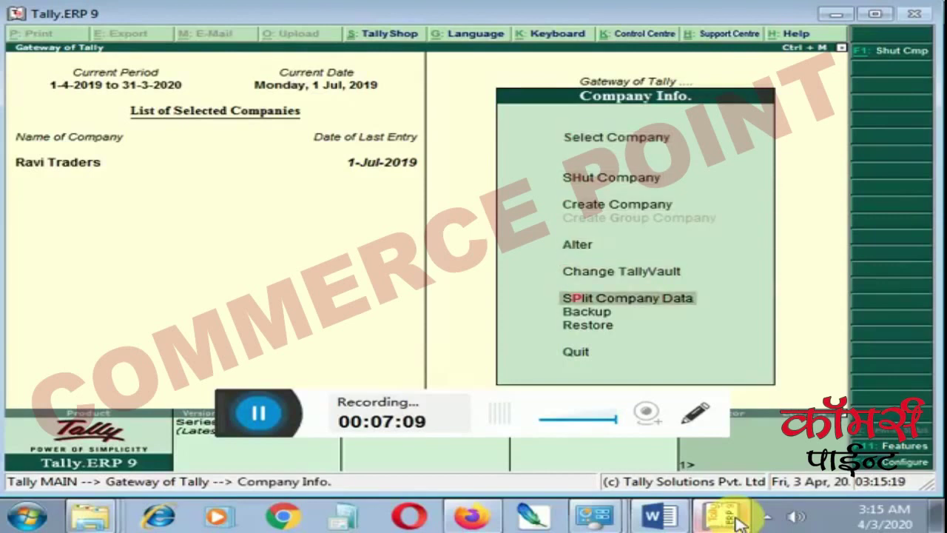
key(Return)
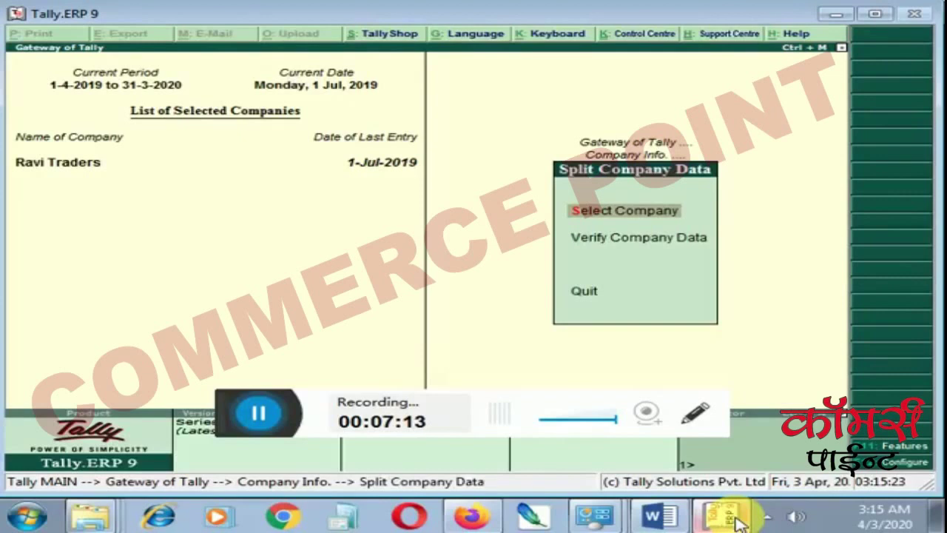
key(Return)
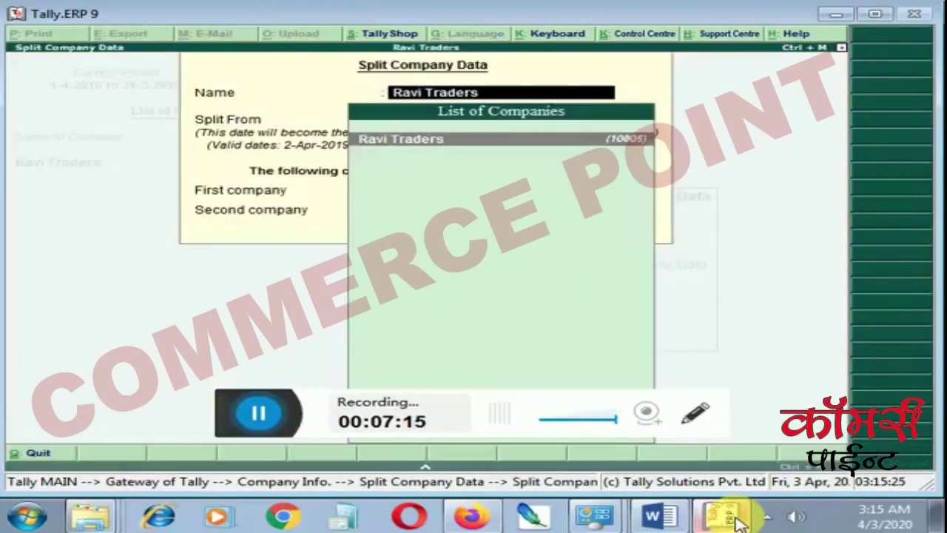
key(Return)
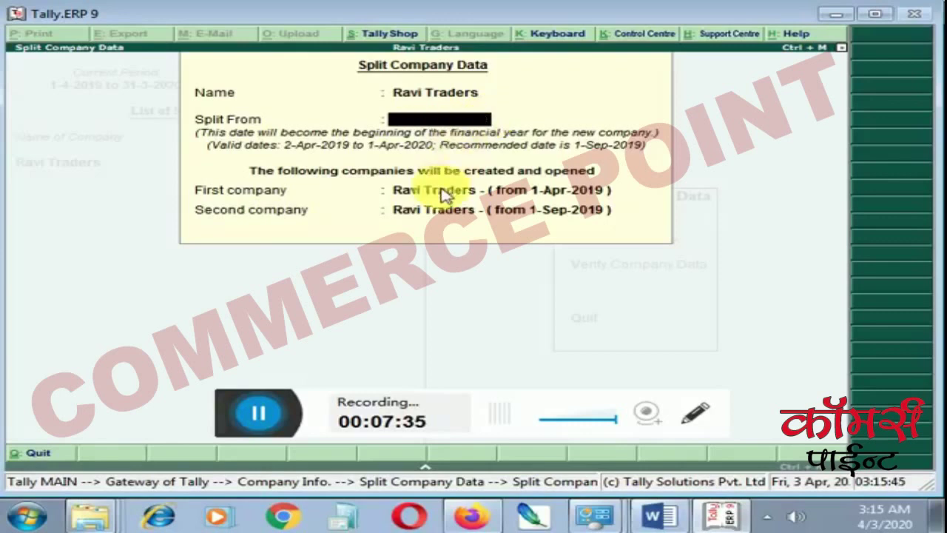
key(Escape)
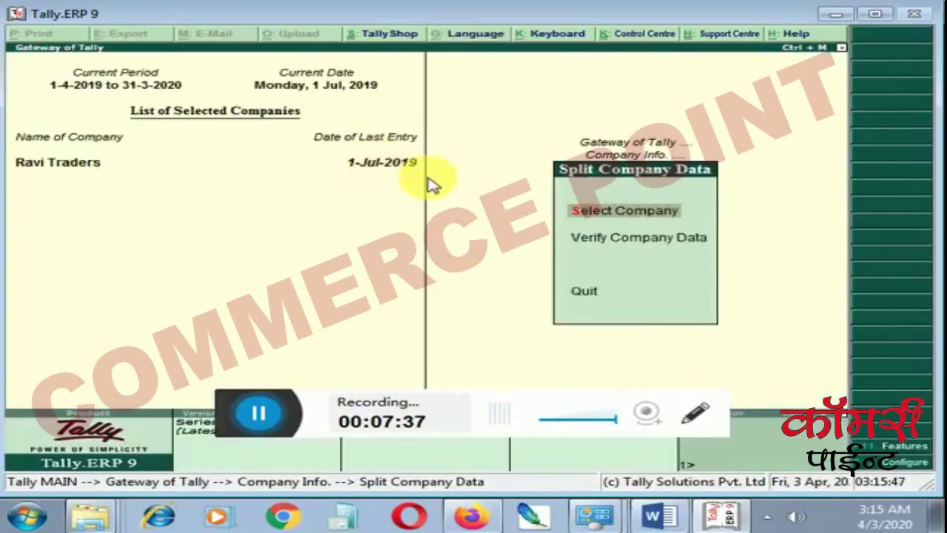
- Split the data of Ravi Traders from 1-Jun-2019 and confirm the split
key(Return)
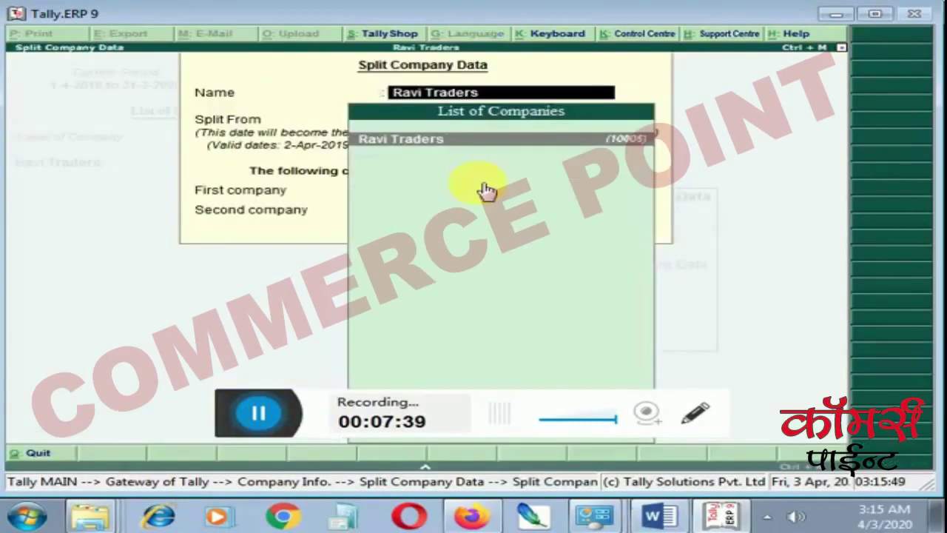
key(Return)
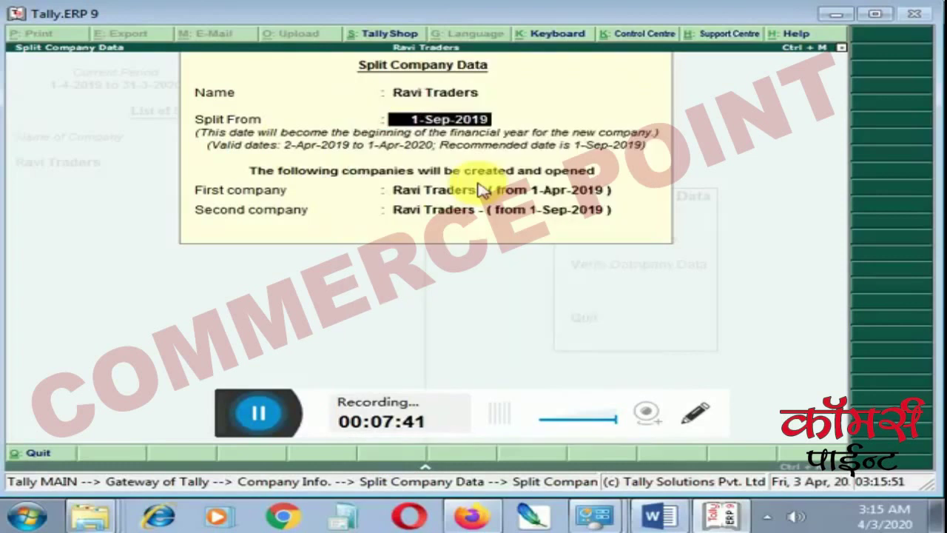
text(1.3)
key(BackSpace)
key(BackSpace)
text(.6)
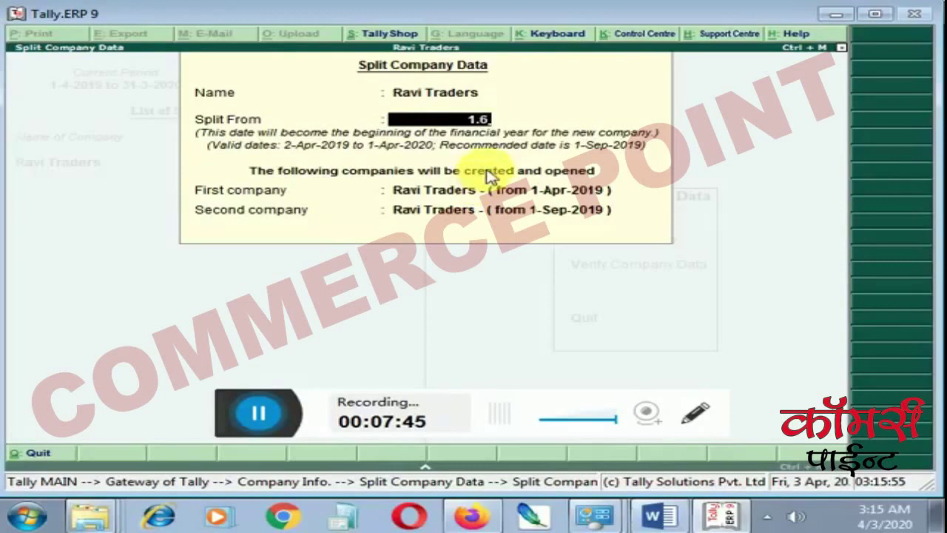
key(Return)
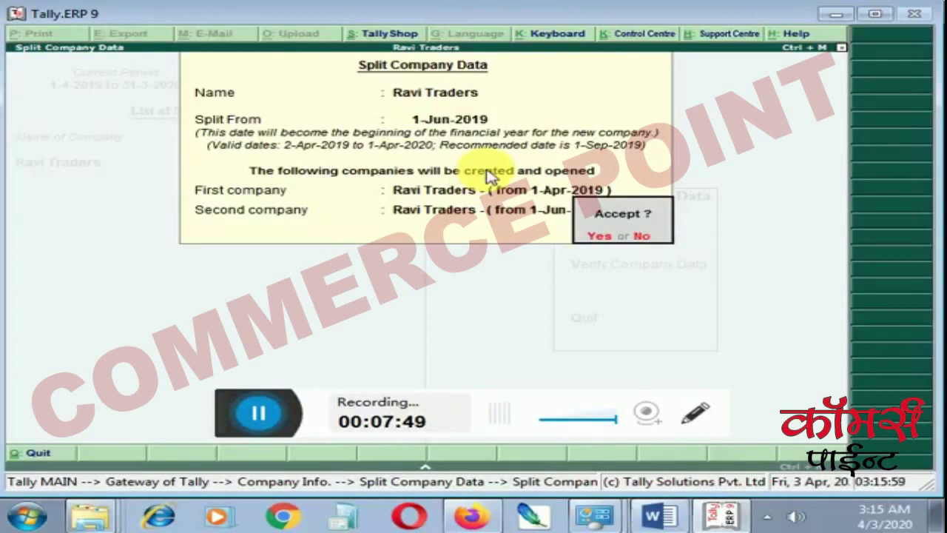
key(y)
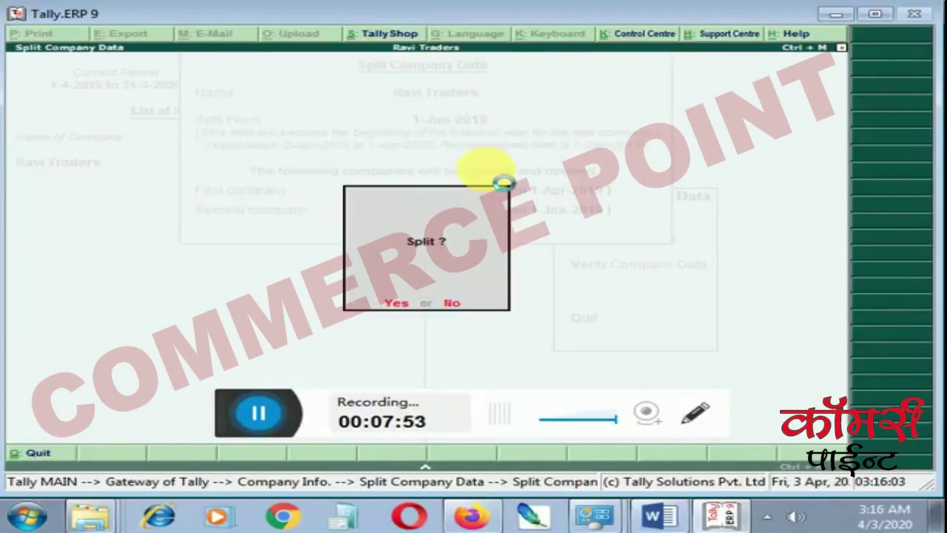
key(y)
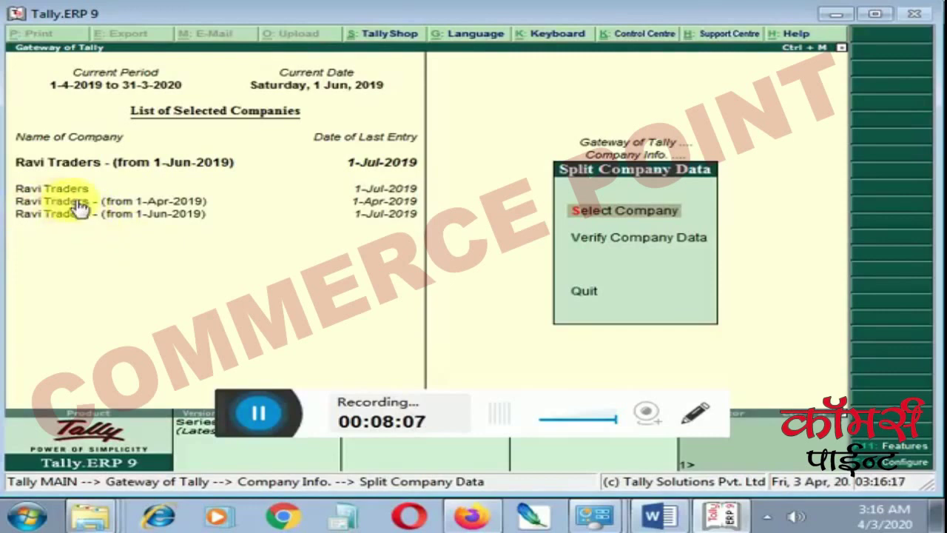
- Leave the company options and open the Day Book of Ravi Traders - (from 1-Jun-2019)
key(Escape)
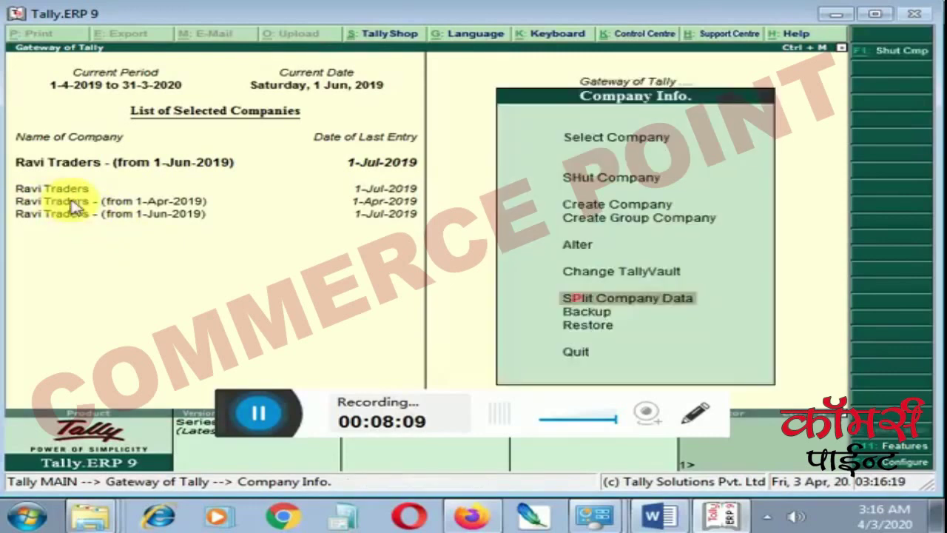
key(Escape)
key(Down)
key(Down)
key(Down)
key(Down)
key(Down)
key(Down)
key(Down)
key(Down)
key(Down)
key(Down)
key(Return)
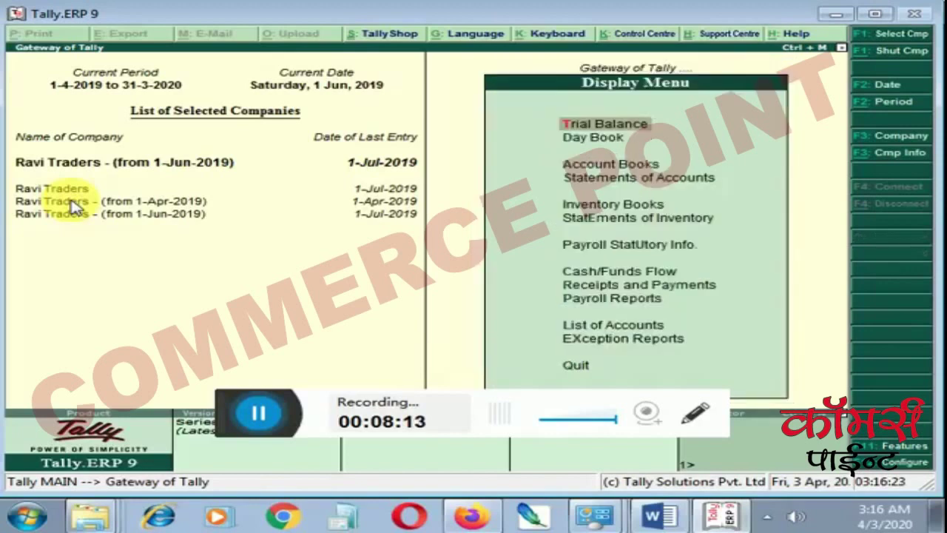
key(Down)
key(Return)
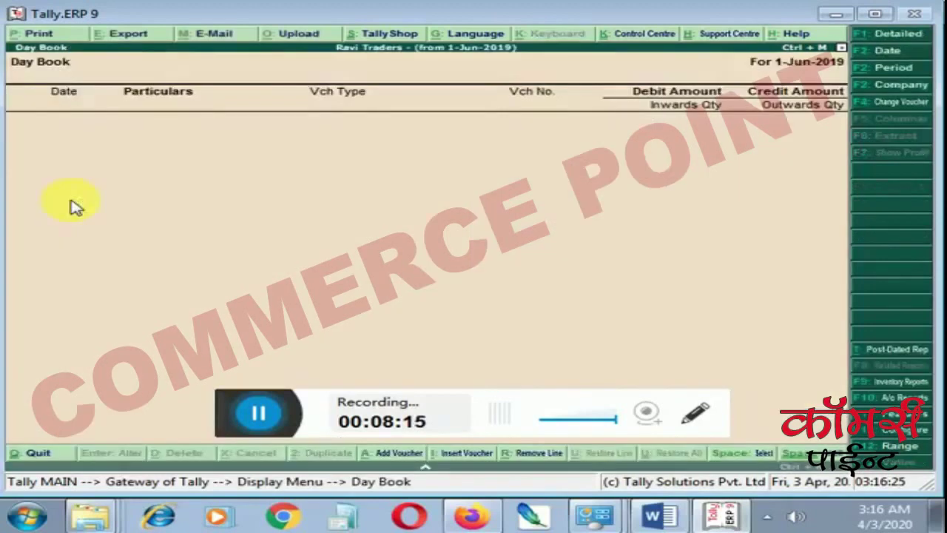
- Set the Day Book date to 1-Jul-2019, inspect its payment voucher and return to the Display Menu
key(F2)
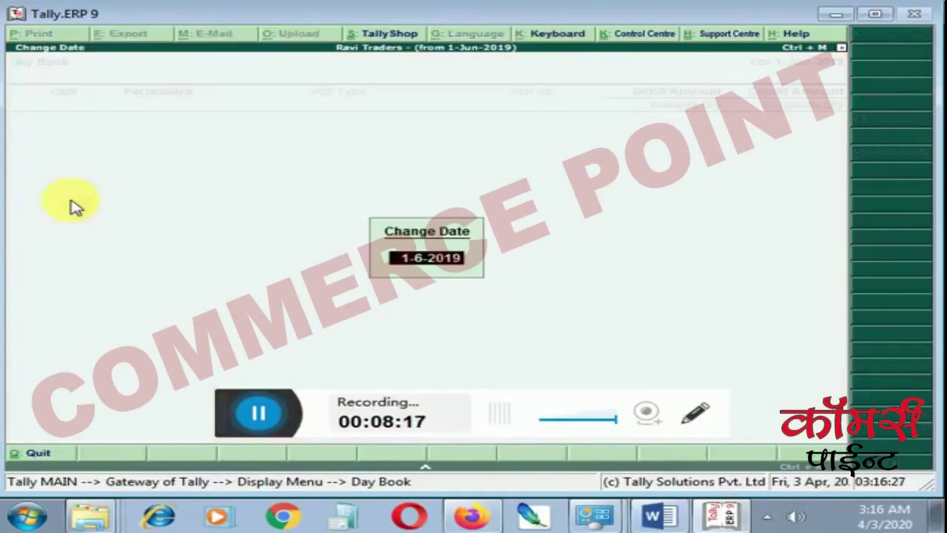
text(1-7)
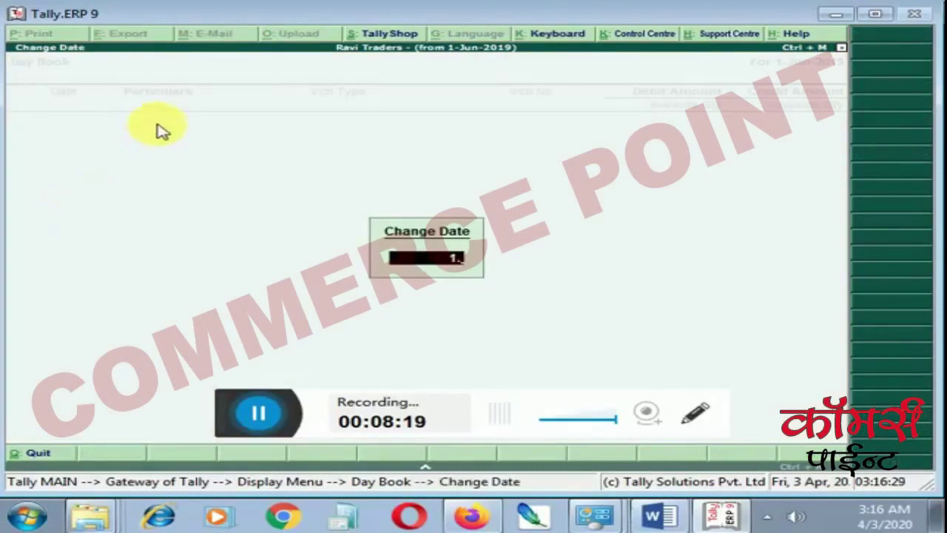
key(Return)
key(Return)
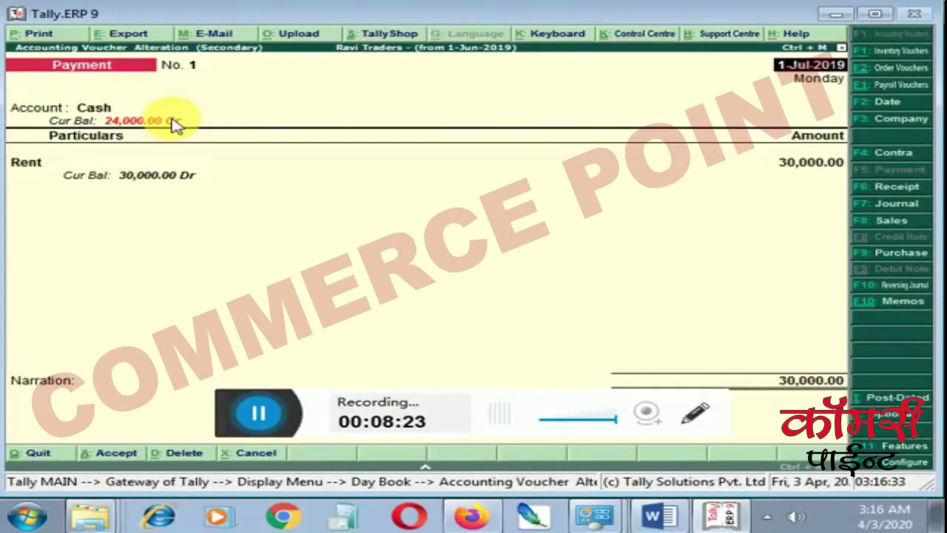
key(Escape)
key(Escape)
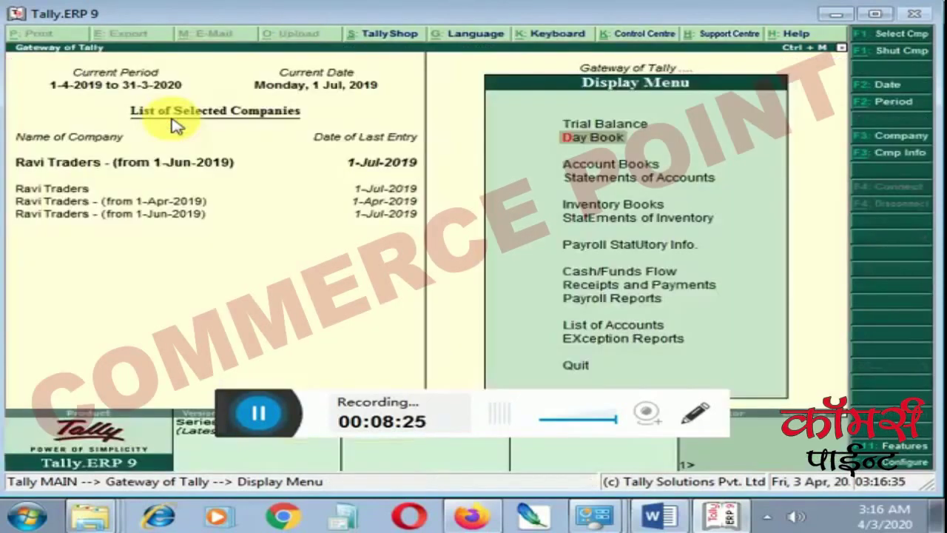
- Make Ravi Traders - (from 1-Apr-2019) the active company from the list of companies
key(F2)
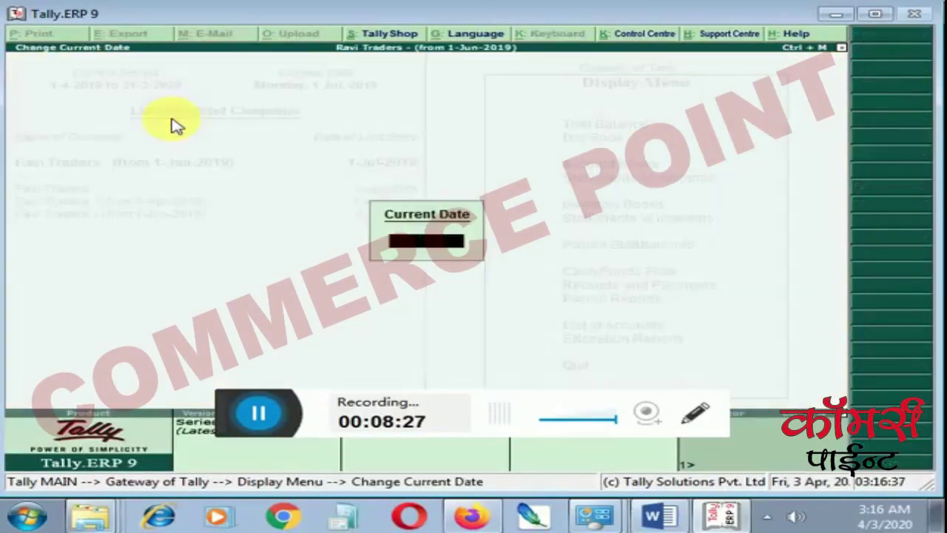
key(Escape)
key(F1)
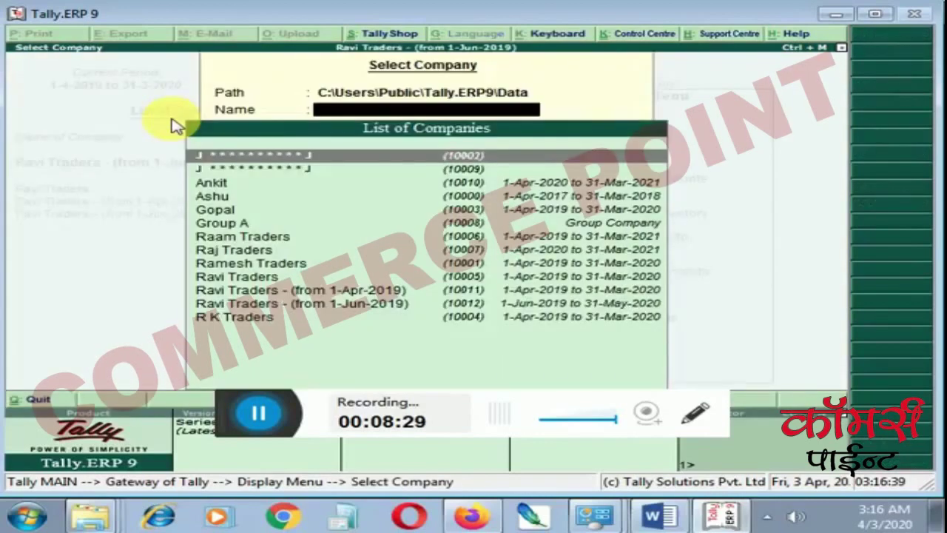
key(Down)
key(Down)
key(Down)
key(Down)
key(Down)
key(Down)
key(Down)
key(Down)
key(Down)
key(Down)
key(Down)
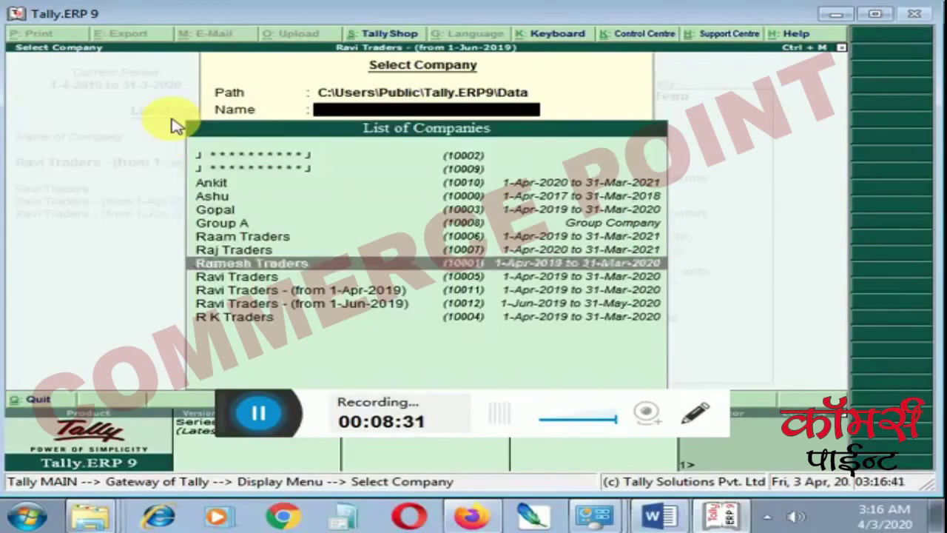
key(Up)
key(Return)
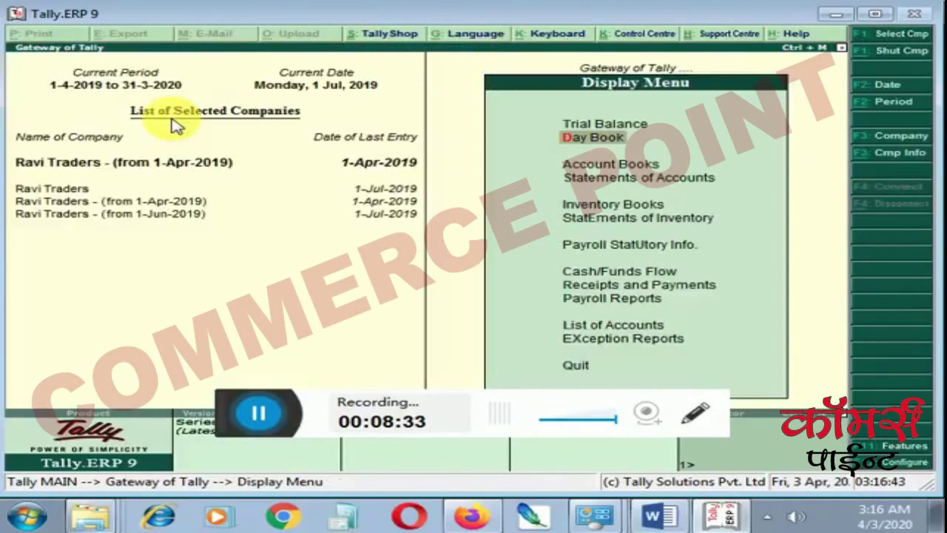
- Review the Day Book of Ravi Traders - (from 1-Apr-2019) for 1-Apr-2019 and return to the Gateway of Tally
key(Escape)
key(Return)
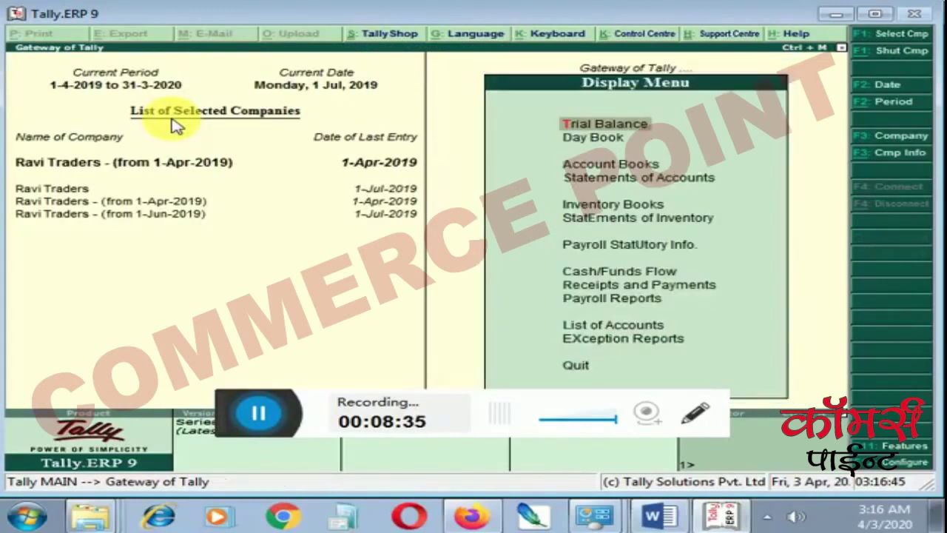
key(Down)
key(Return)
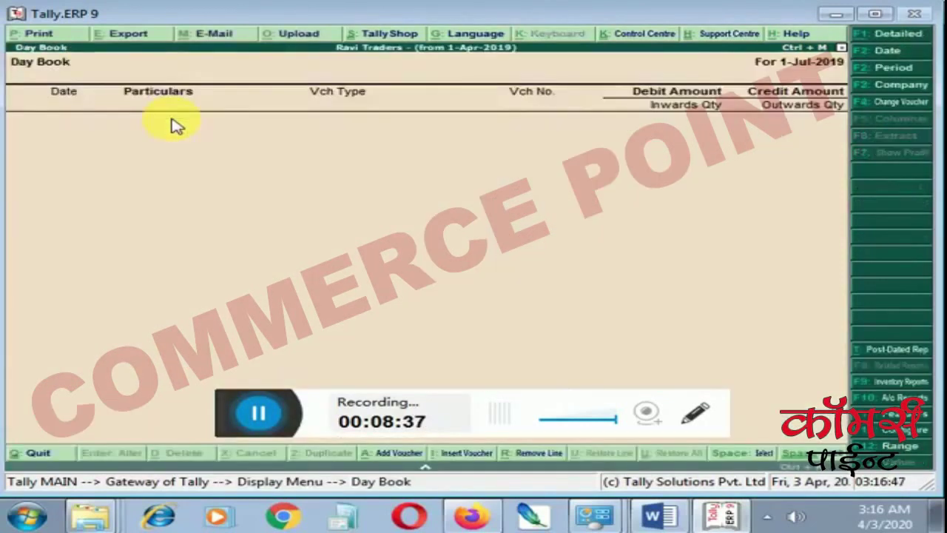
key(F2)
text(1-4)
key(Return)
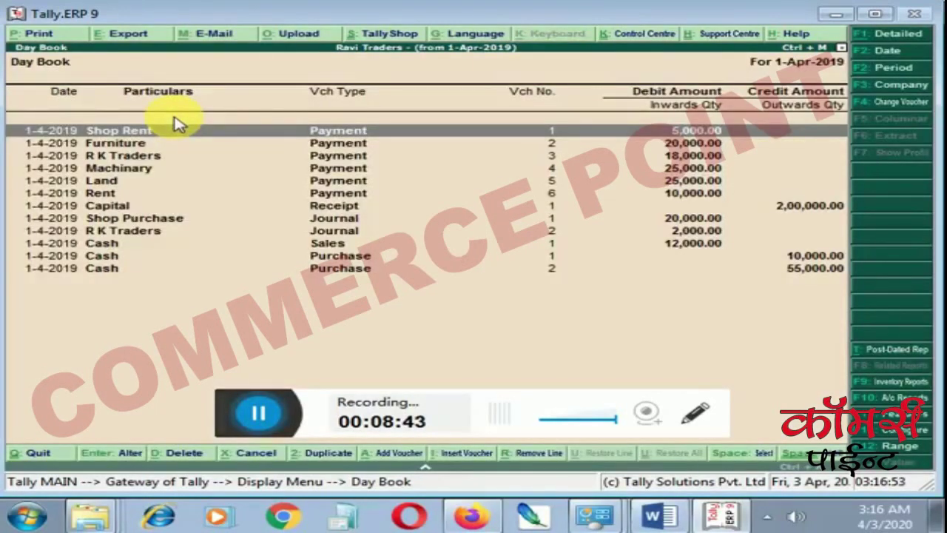
key(Escape)
key(Escape)
key(Escape)
key(Escape)
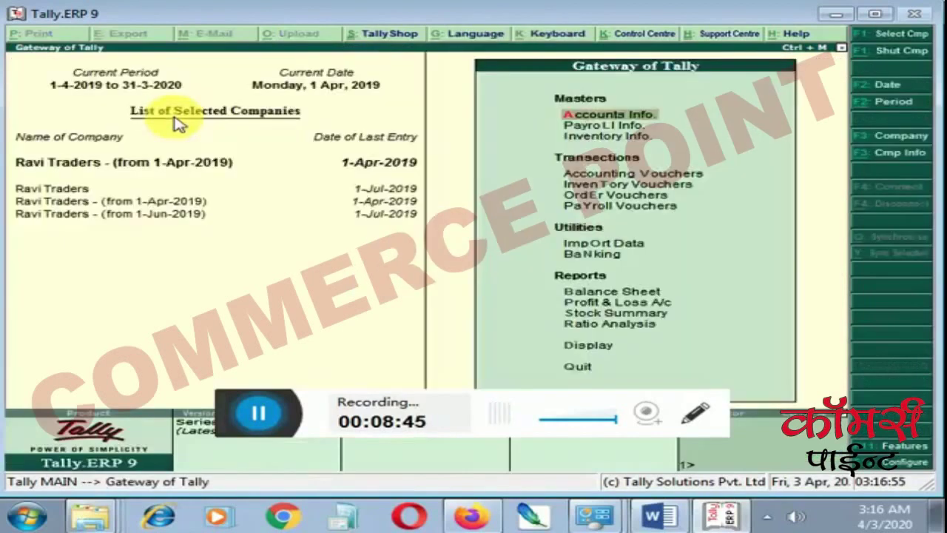